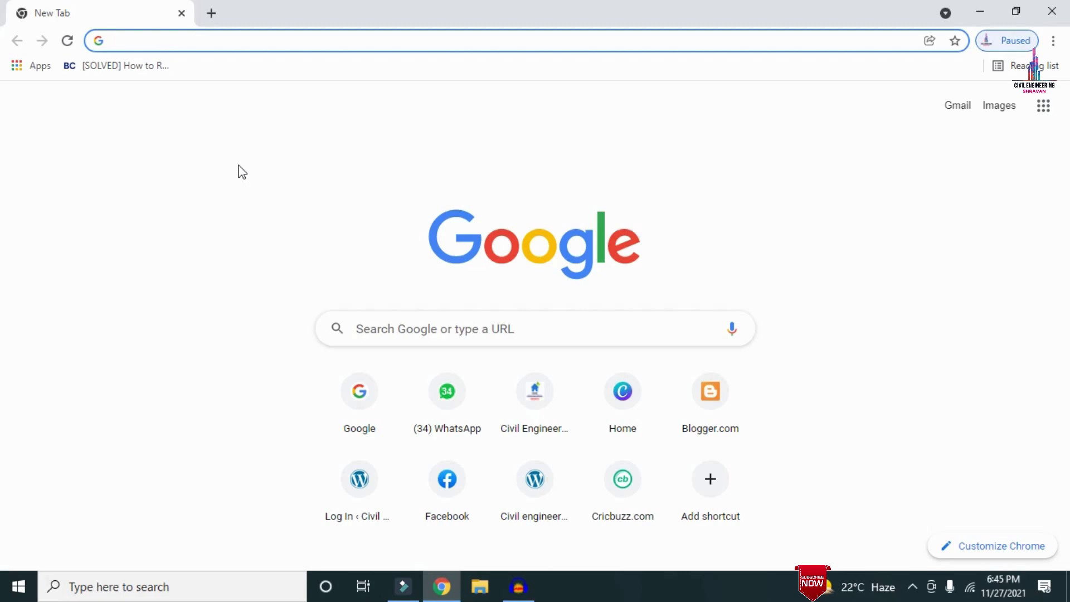
Step: Load civilbasics123.com in Chrome and scroll through its latest posts
text(http://civilbasics123.com/)
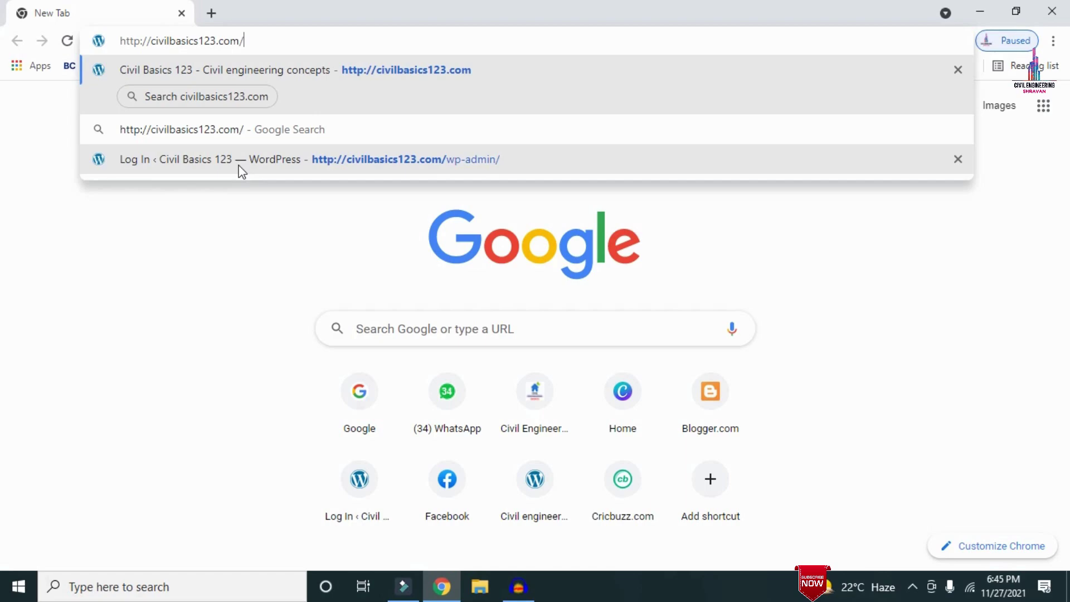
key(Return)
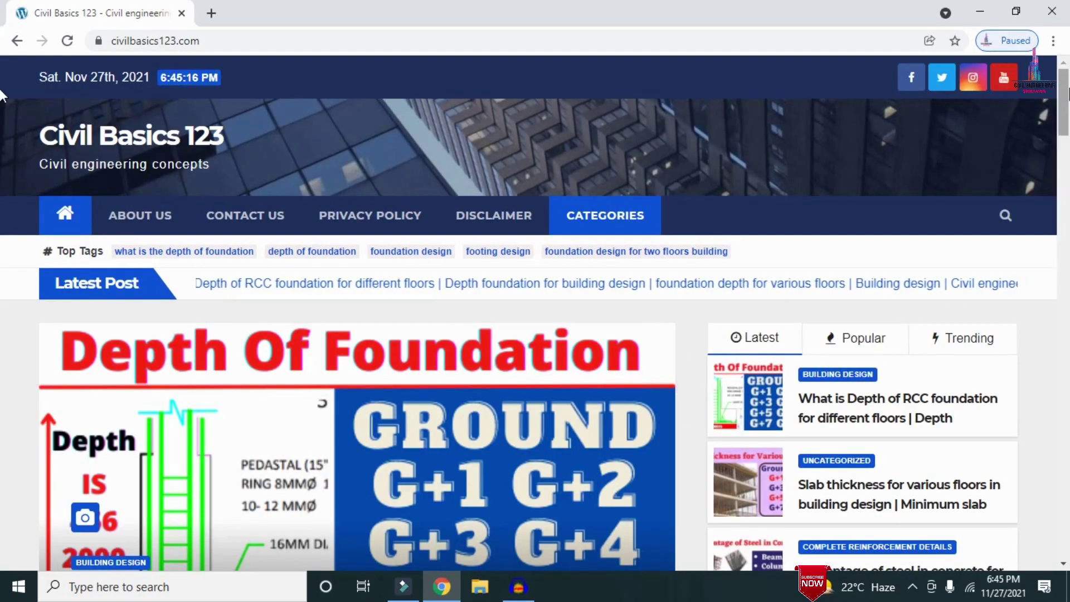
scroll(2, 96, down, 7)
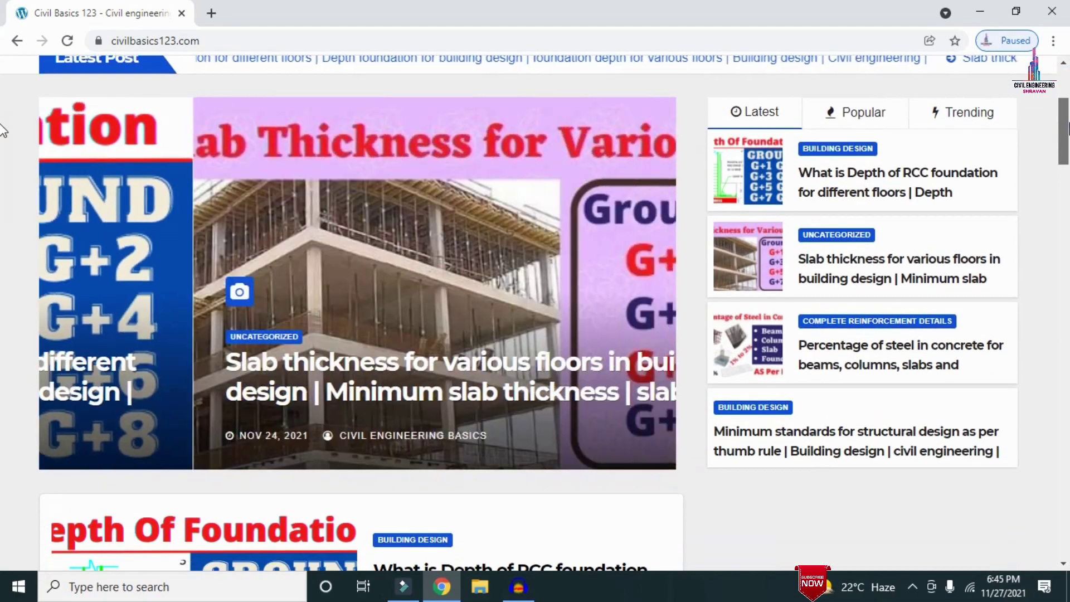
scroll(3, 161, down, 5)
scroll(3, 127, up, 11)
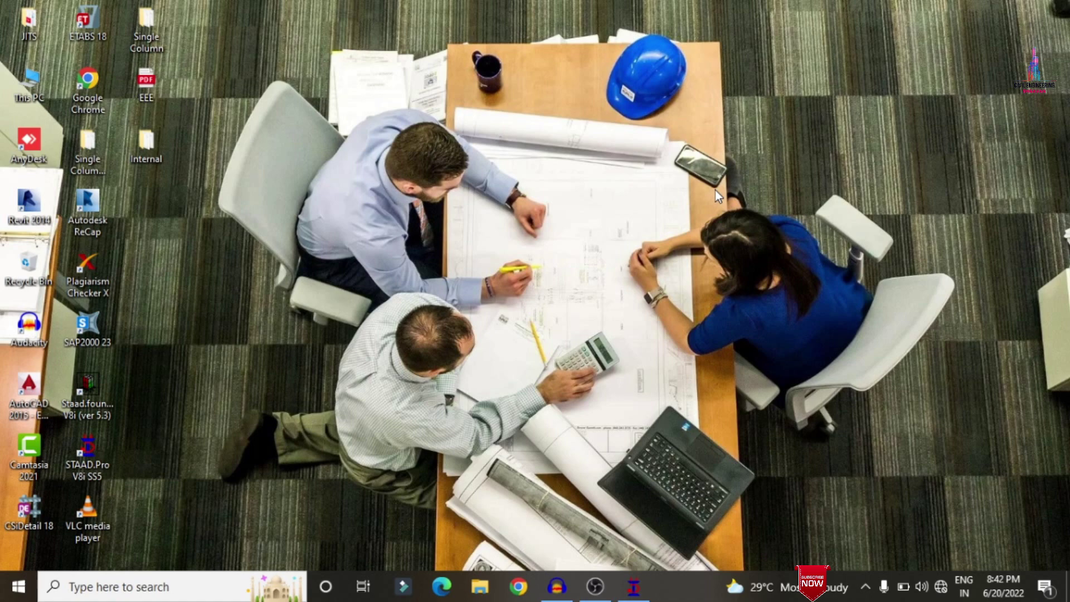
Step: Measure the frame's top corner nodes to show the 24.000 m length and 18.000 m width
click(634, 586)
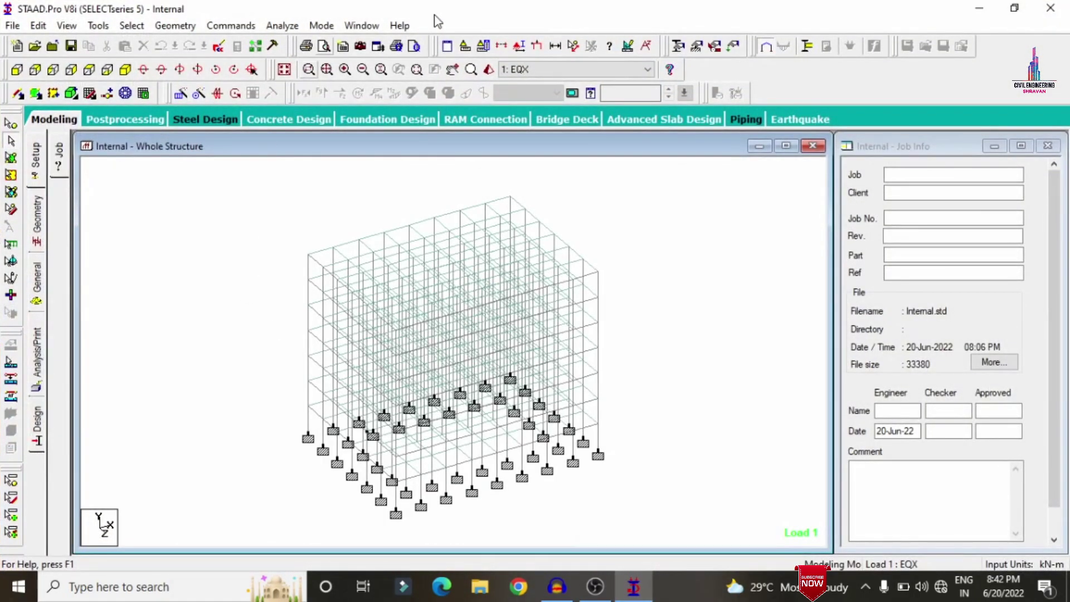
click(573, 46)
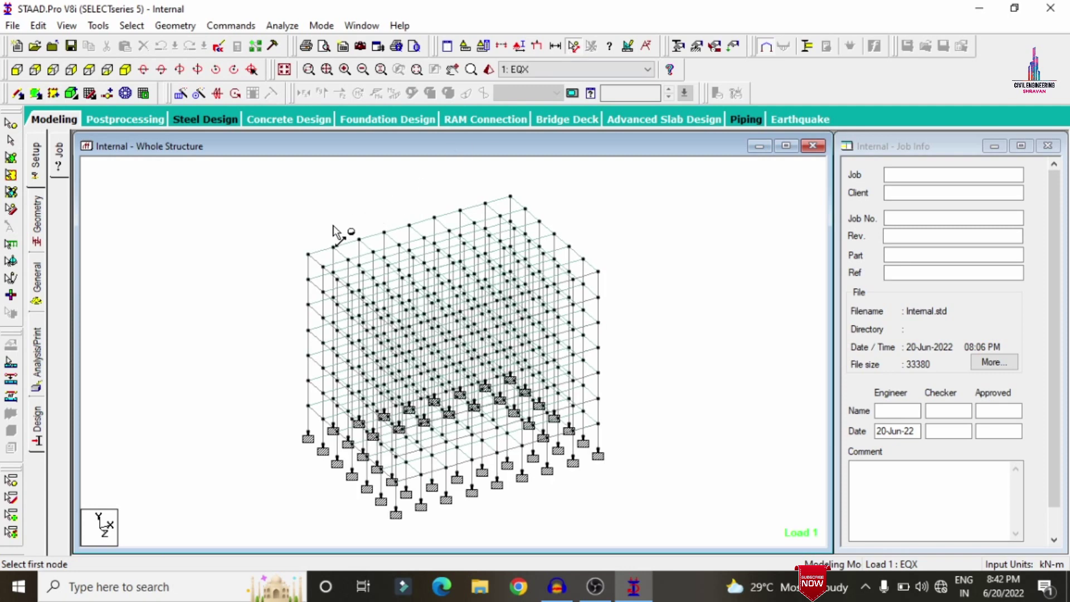
click(307, 257)
click(510, 197)
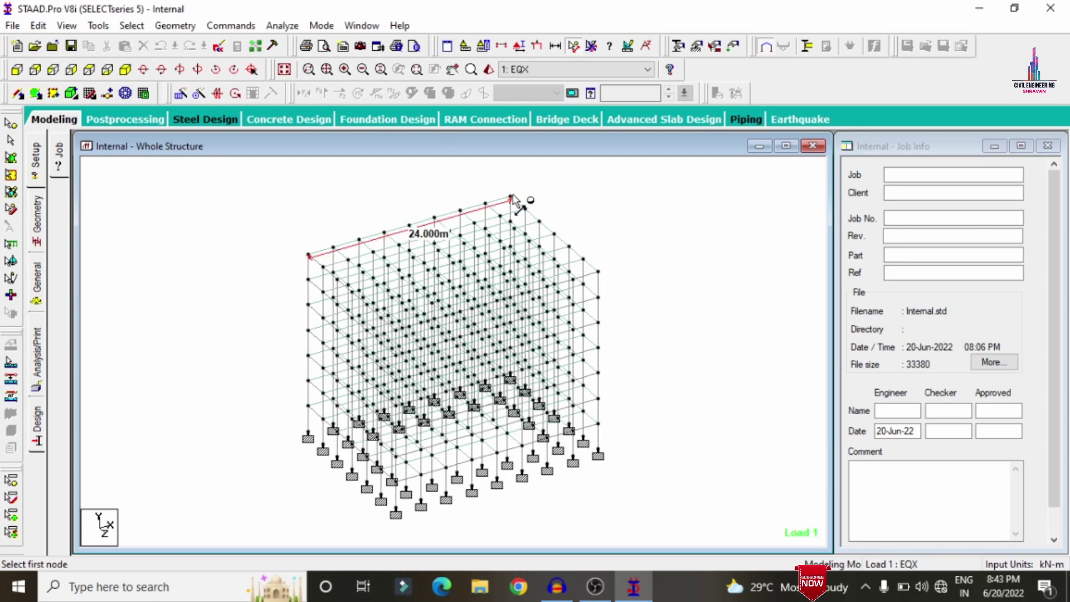
click(598, 273)
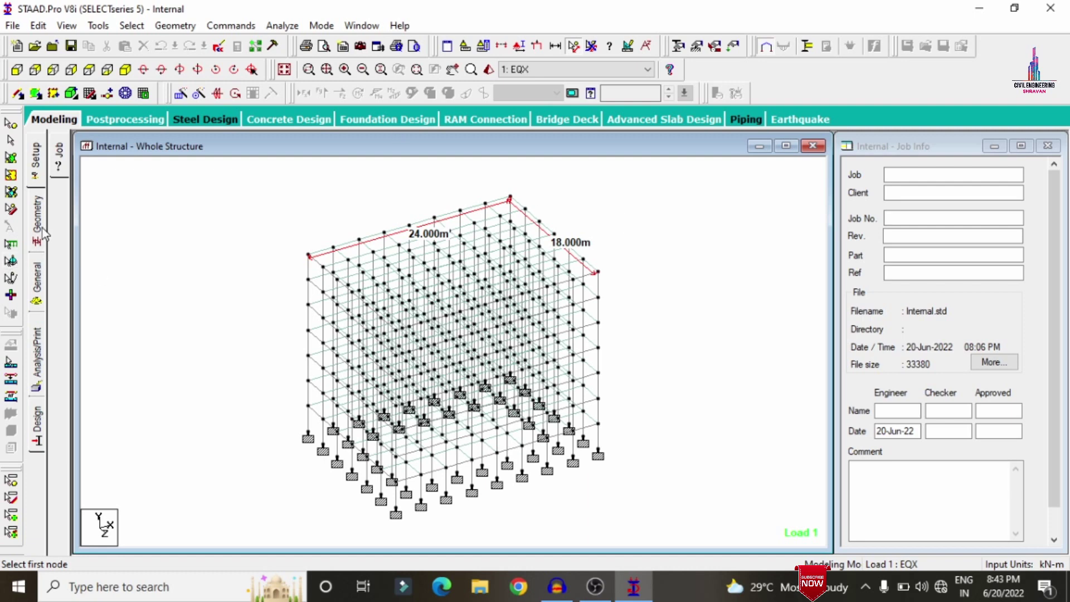
Step: Inspect the Rect 0.69x0.46 section and the plate thickness values in the Property page
click(41, 292)
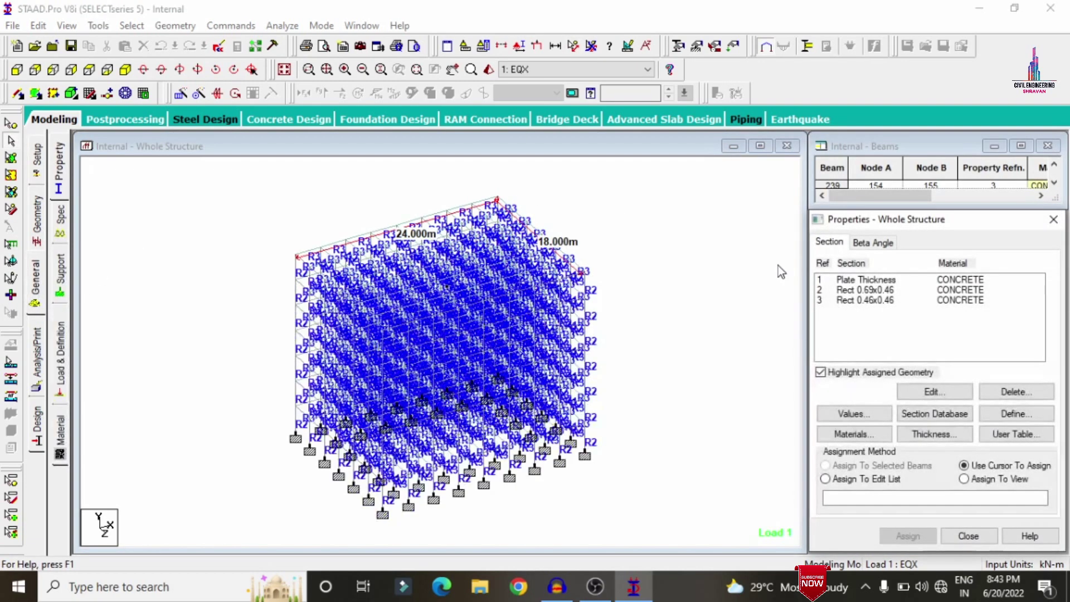
click(878, 289)
click(878, 279)
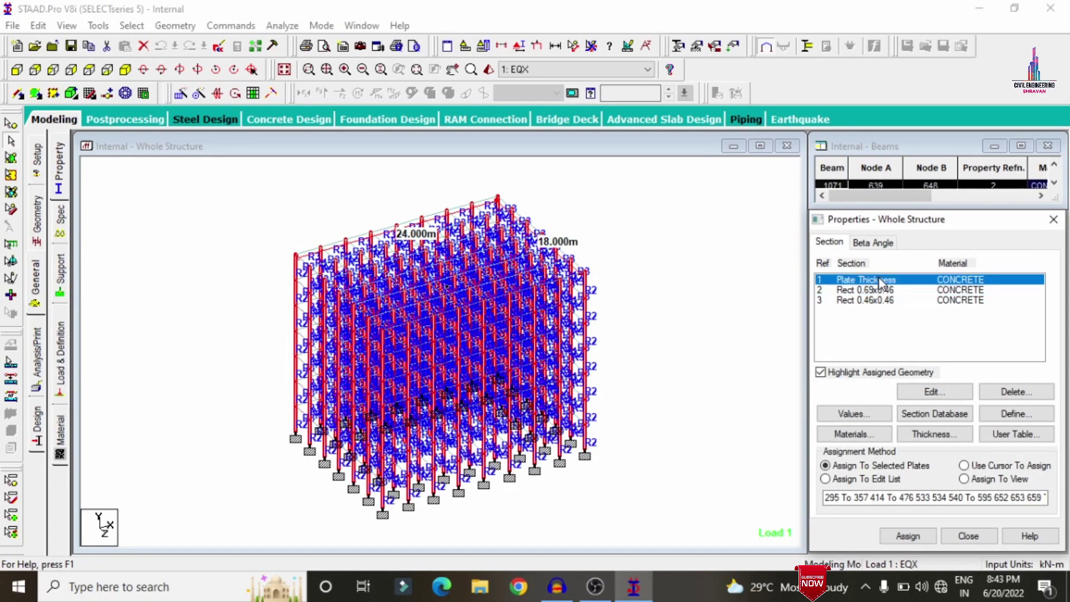
click(937, 396)
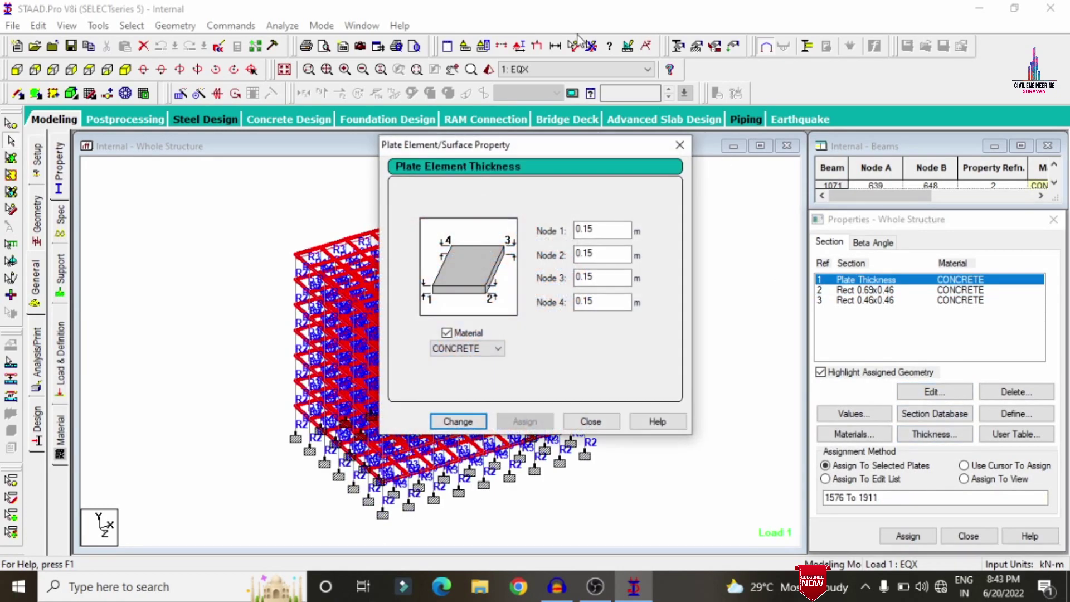
click(679, 149)
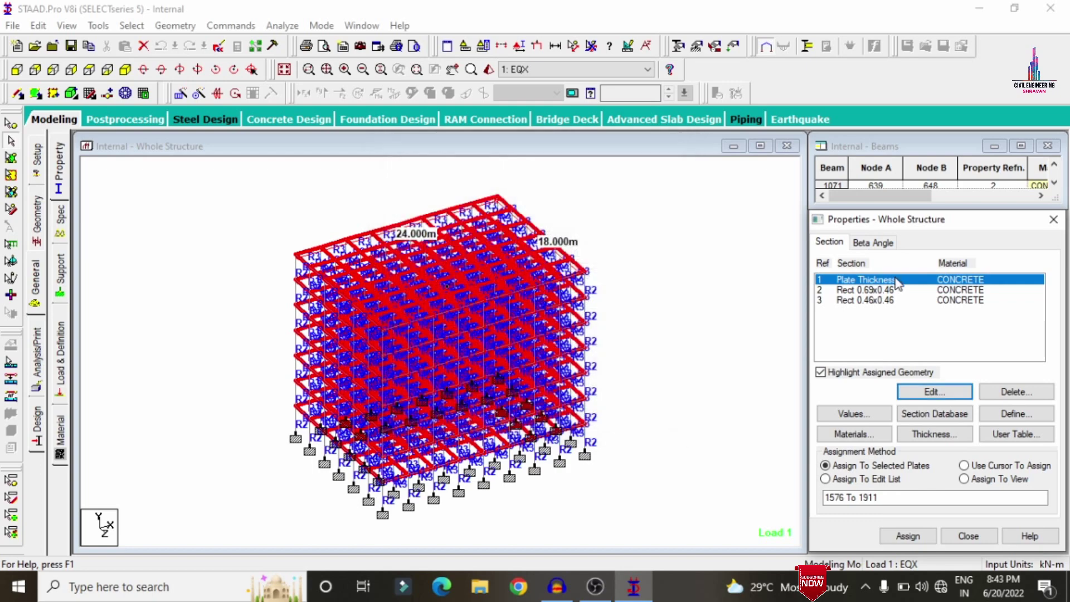
Step: Highlight members with the Rect 0.69x0.46 and 0.46x0.46 sections, then clear the highlighting
click(887, 290)
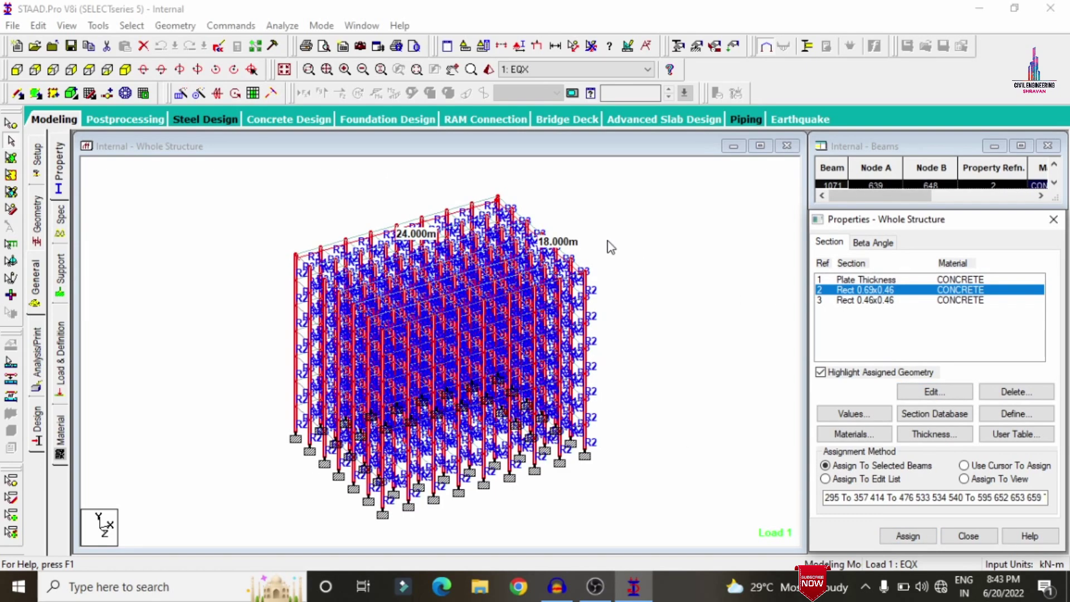
click(873, 300)
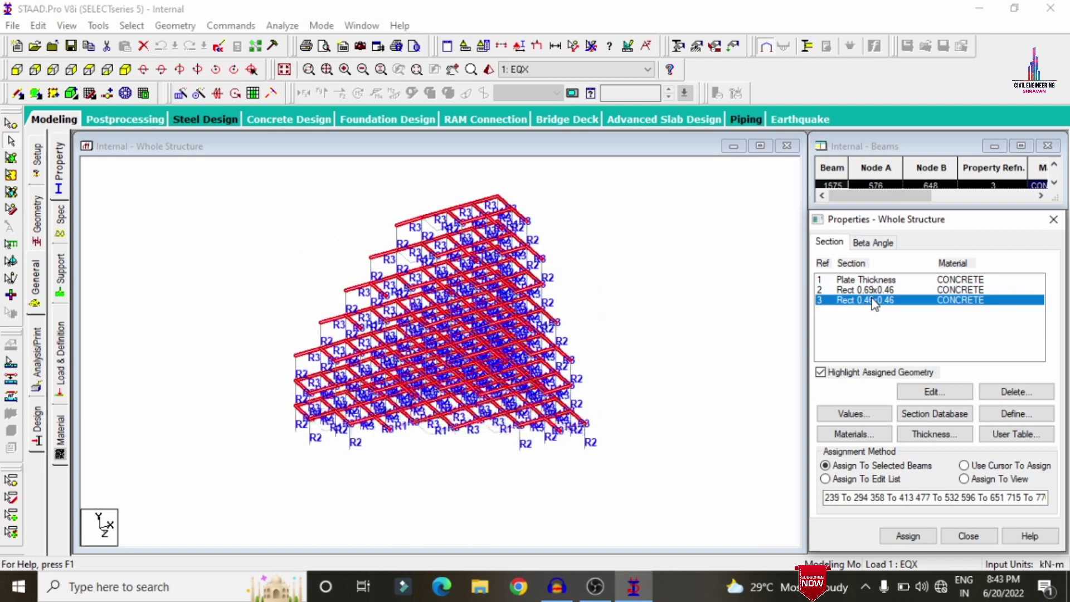
click(649, 217)
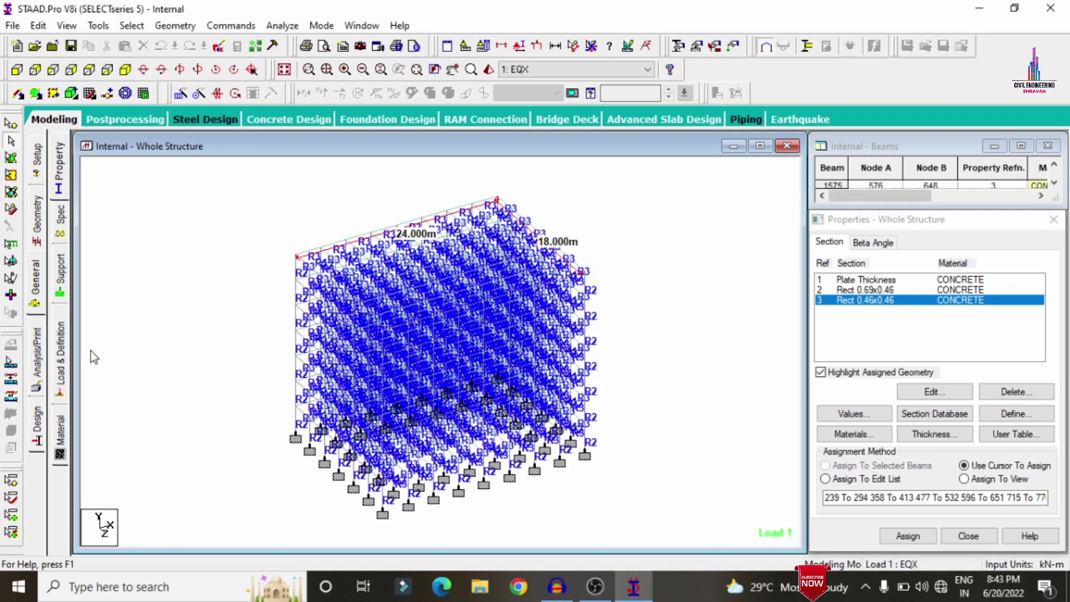
click(61, 361)
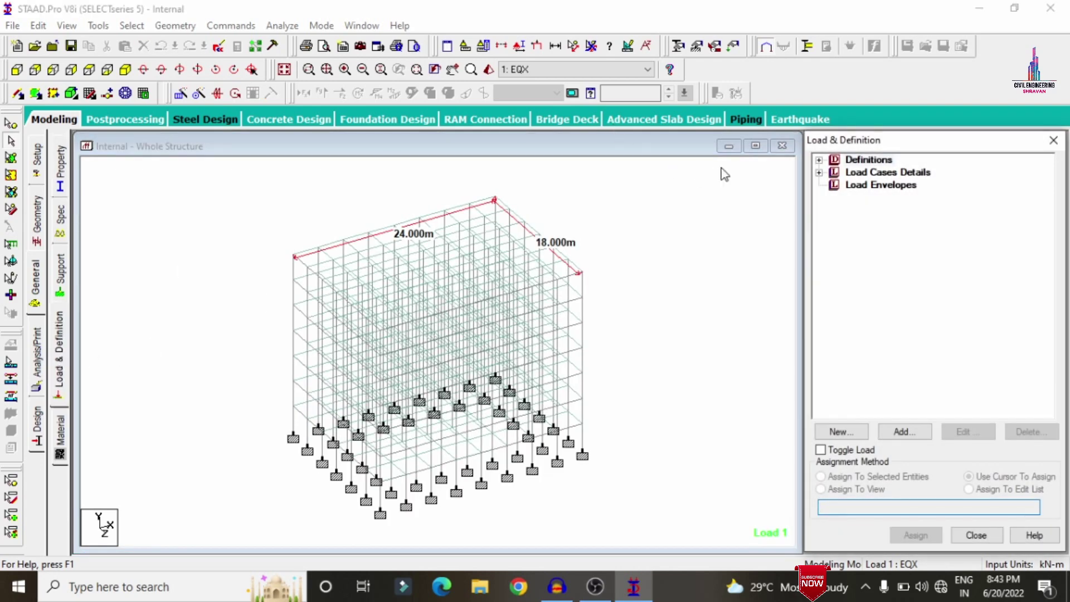
Step: List the load cases, remove the node distance dimensions, and add an analysis command
click(818, 173)
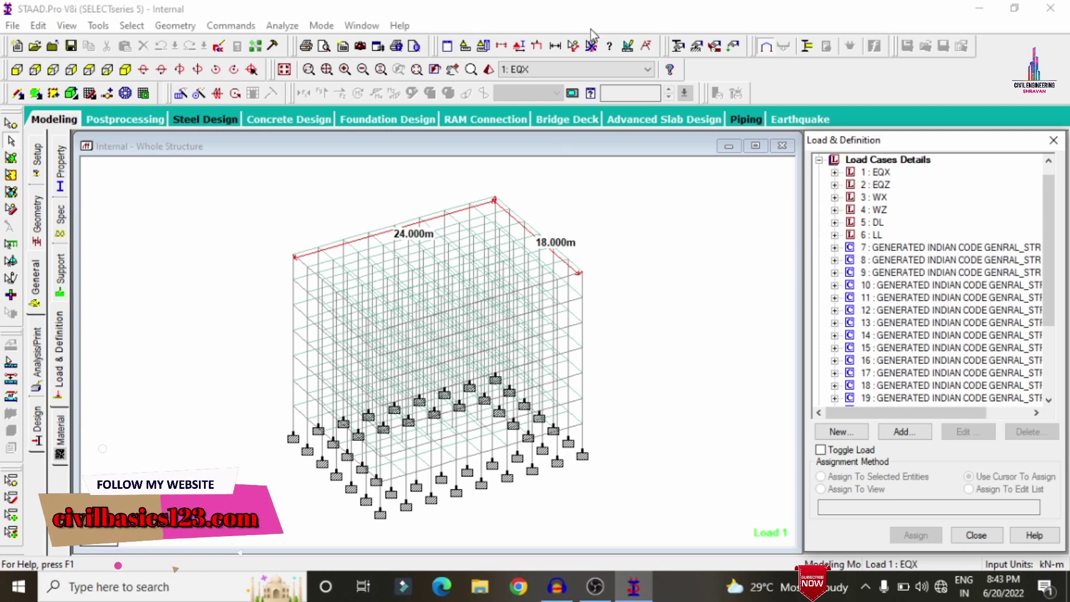
click(594, 48)
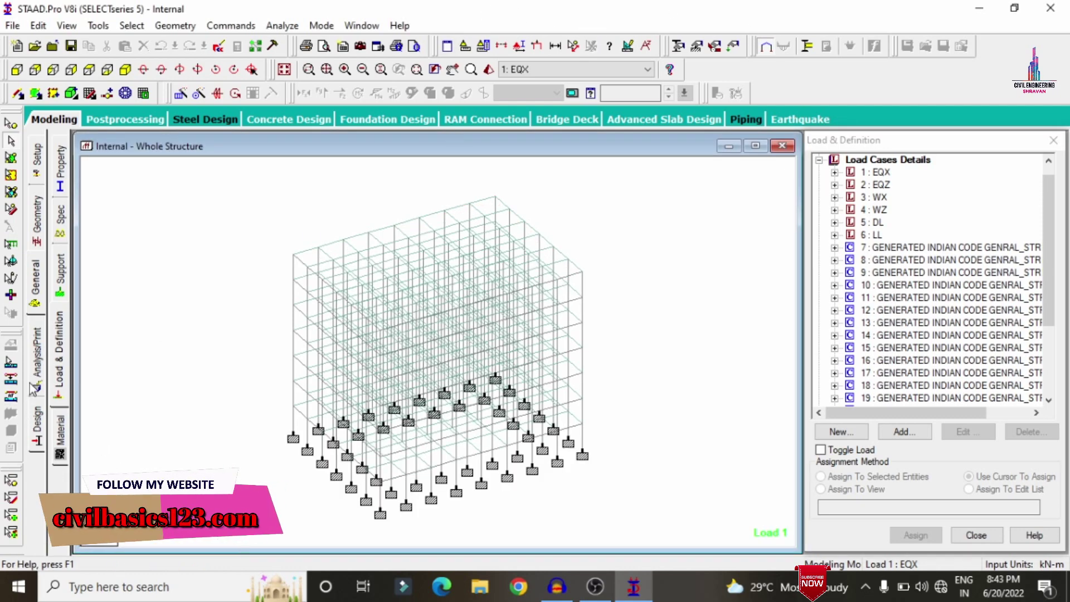
click(34, 380)
click(486, 458)
click(615, 459)
click(282, 25)
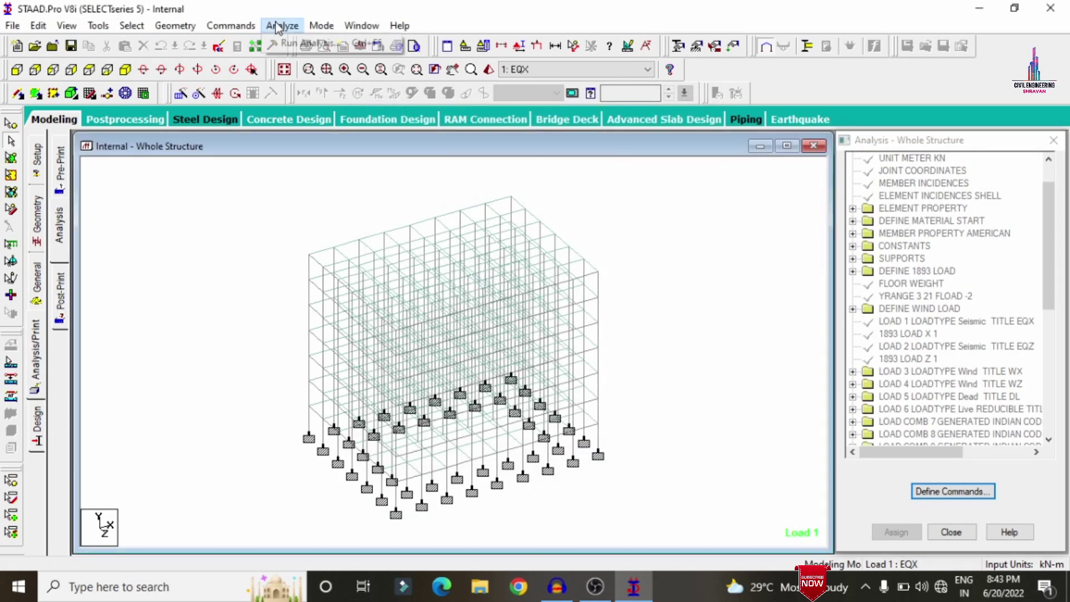
Step: Save and run the analysis, then go to post-processing after it finishes with 0 errors
click(297, 45)
key(Return)
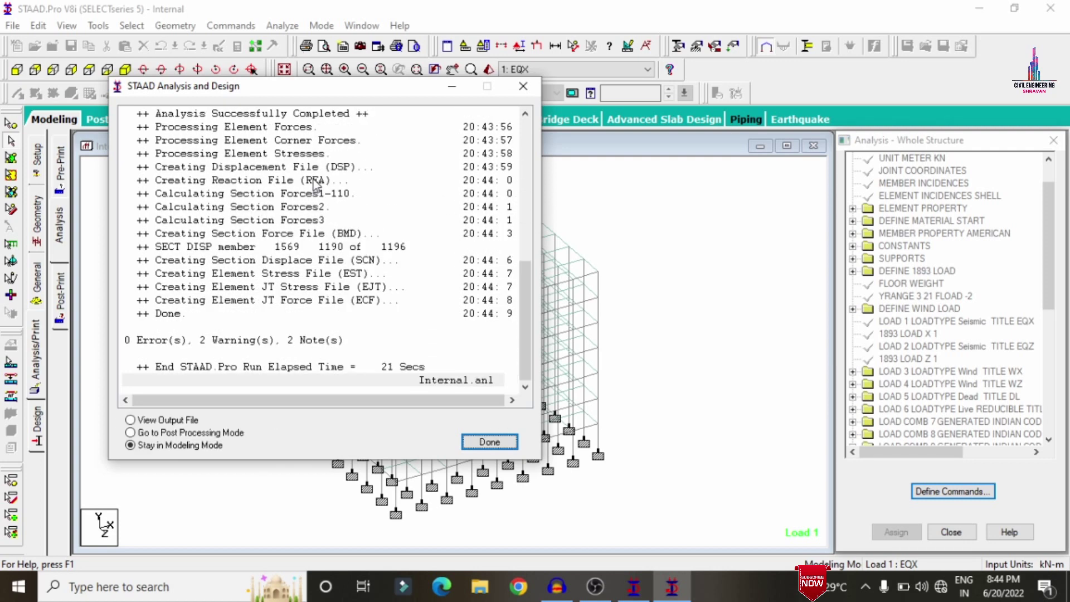
click(244, 432)
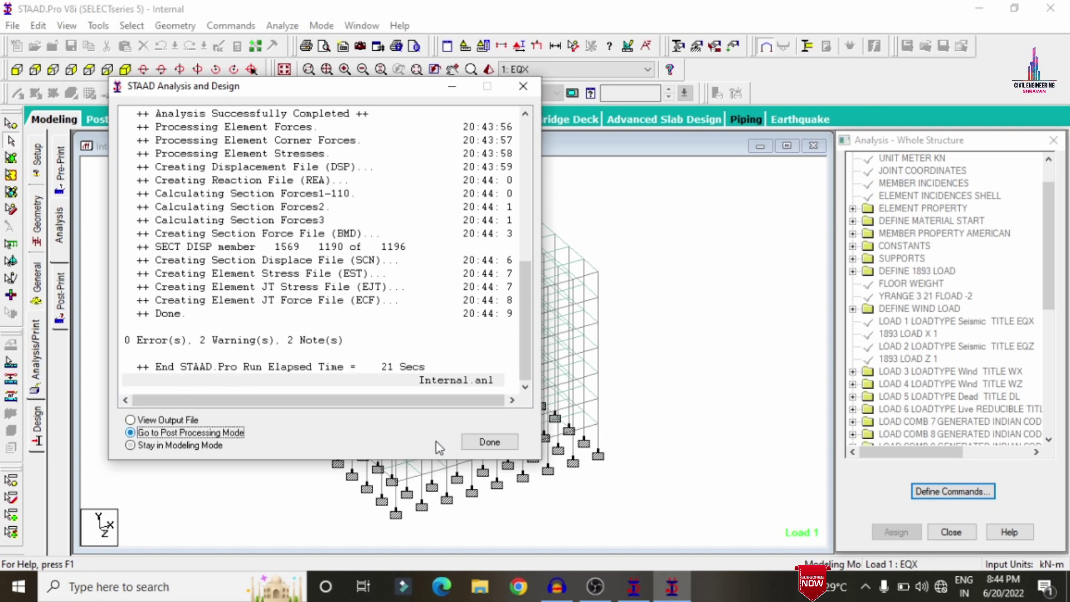
click(489, 442)
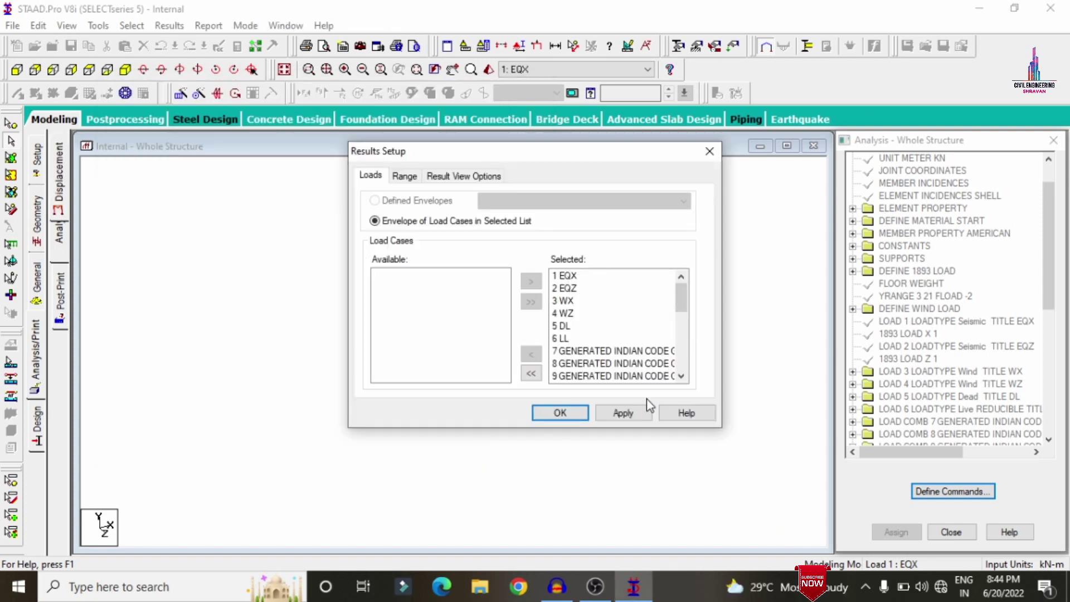
Step: Accept all load cases, hide the displaced shape, and show shear and axial force diagrams
click(559, 412)
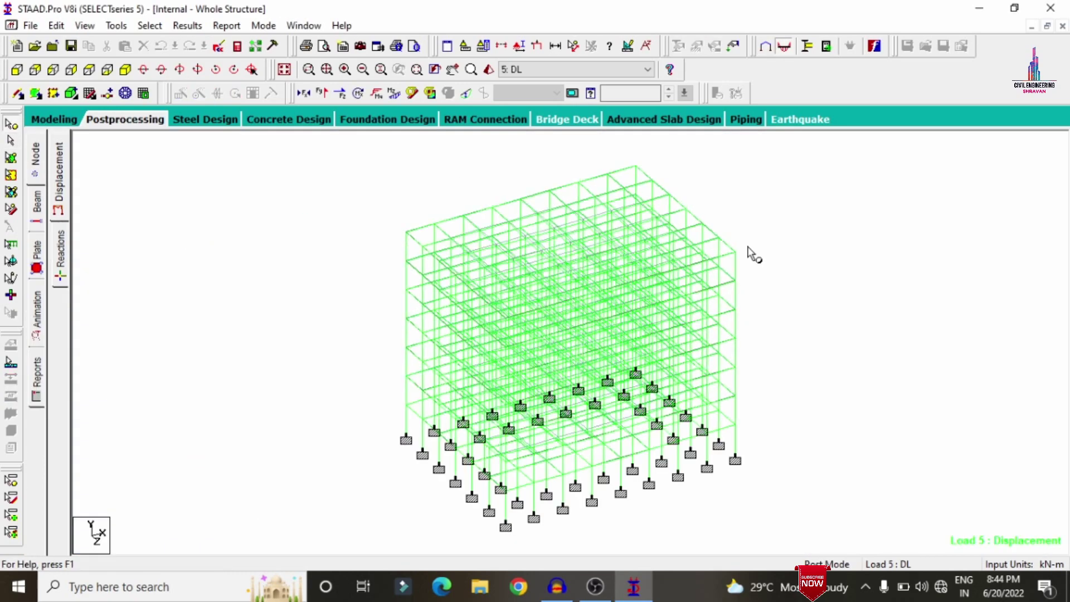
click(468, 96)
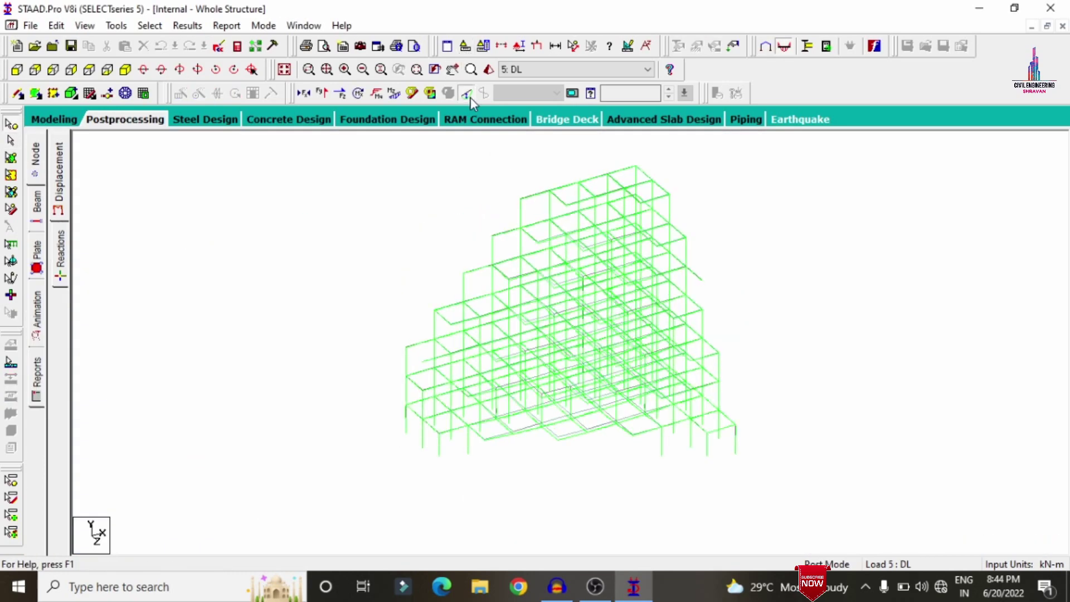
click(322, 93)
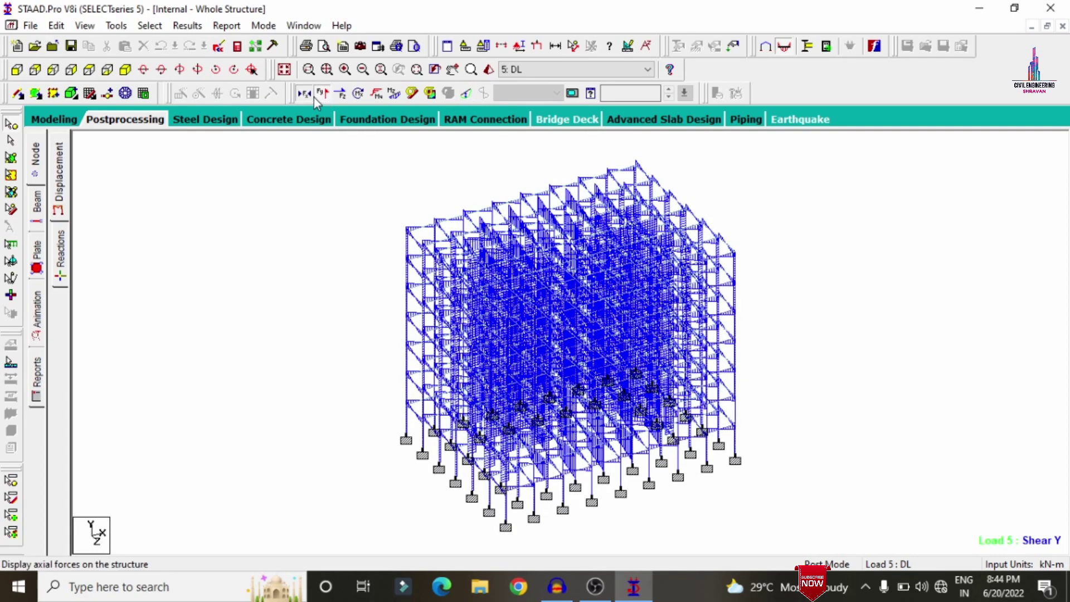
click(310, 95)
Step: Replace the shear and axial diagrams with the Bending Z moment diagram for Load 5: DL
click(322, 94)
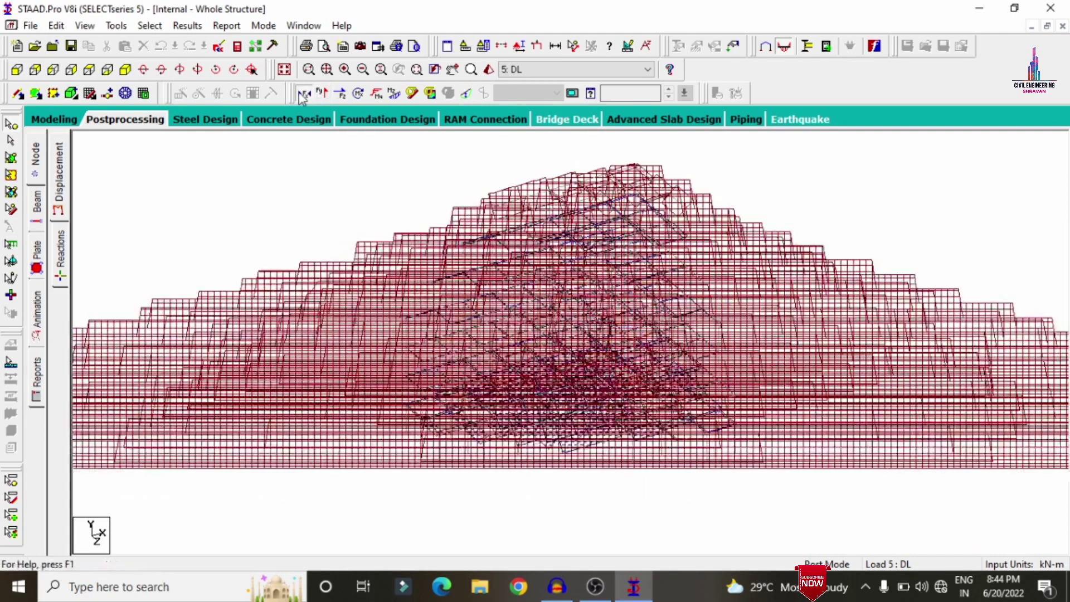
click(304, 94)
click(394, 95)
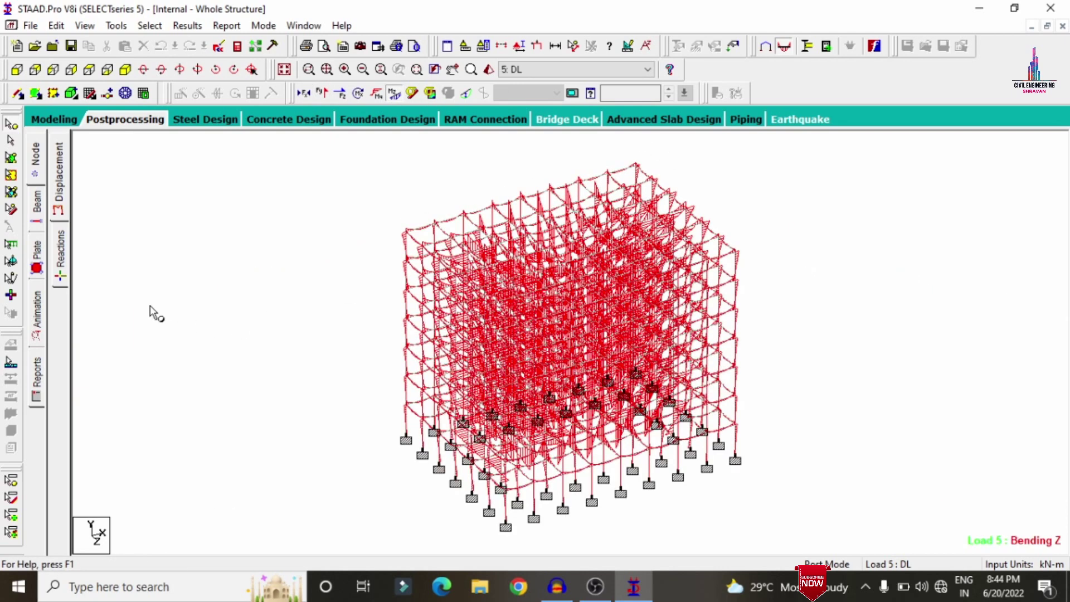
click(38, 258)
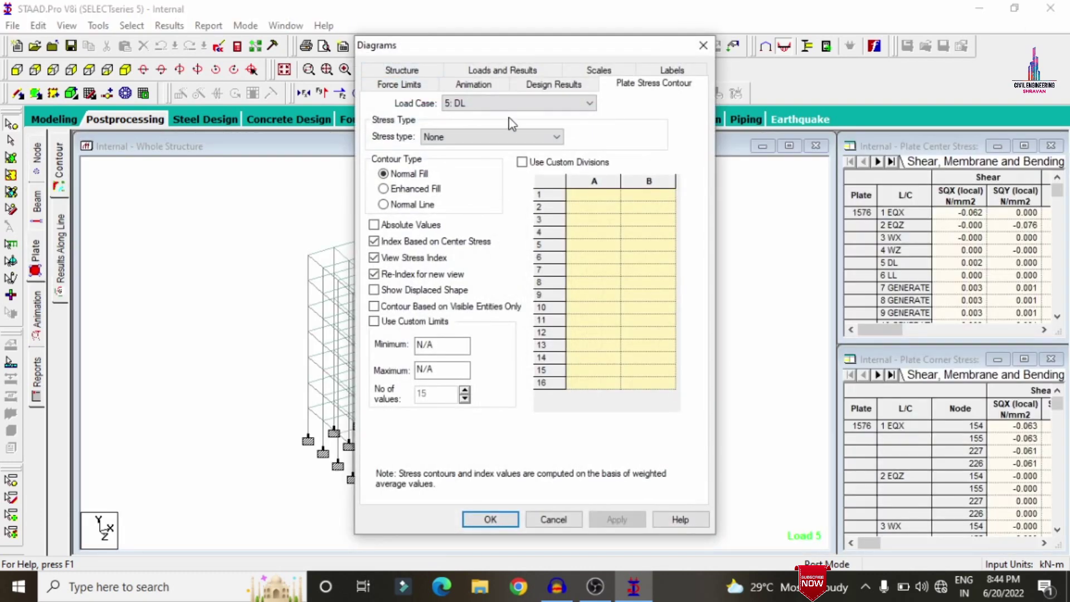
Step: Apply a Max Absolute plate stress contour for Load 5: DL, ranging 0.035 to 1.63 N/mm2
click(467, 138)
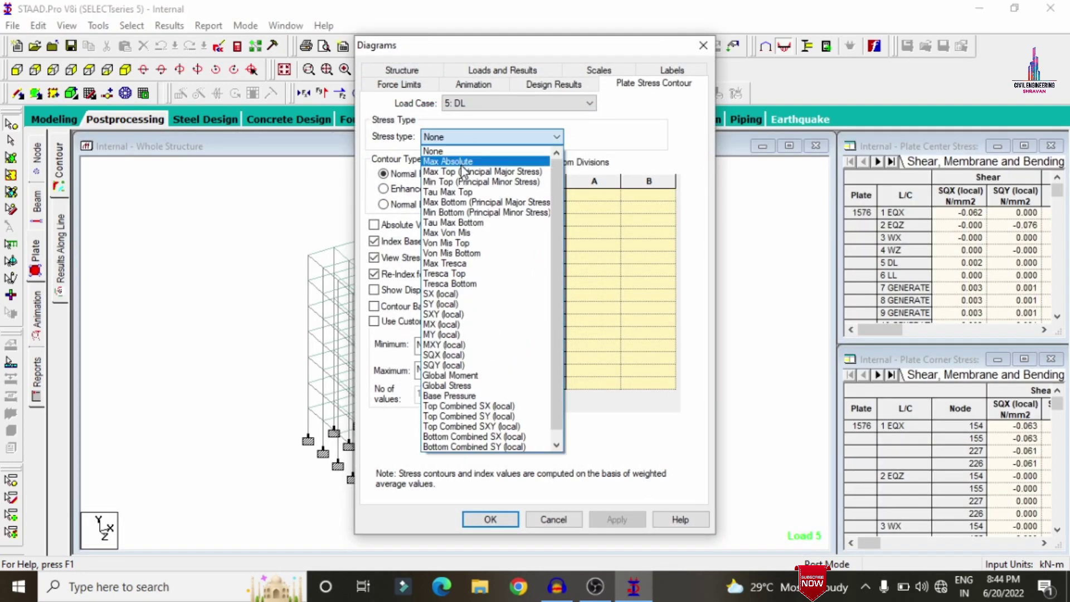
click(460, 162)
click(627, 523)
click(491, 519)
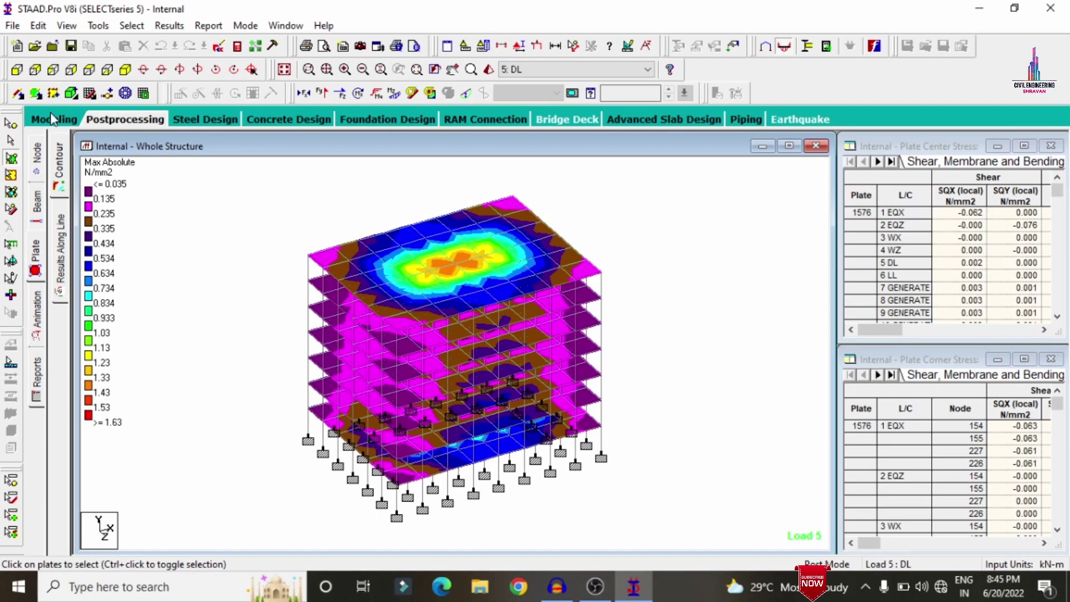
Step: Orbit a maximized rendered view of the building, then return to Modeling mode
click(489, 67)
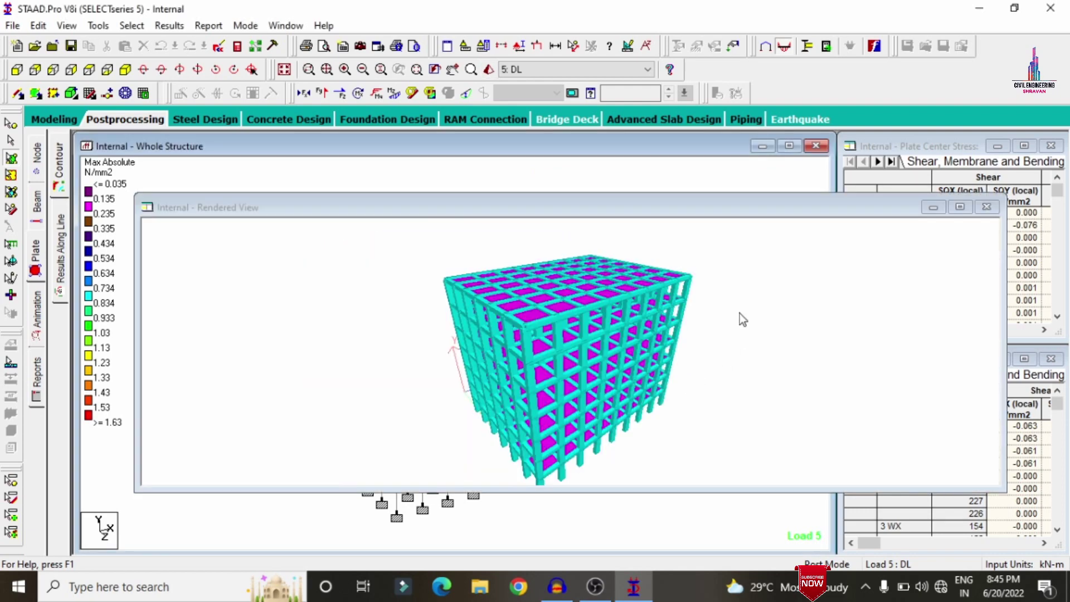
click(960, 207)
drag(646, 393, 622, 186)
drag(688, 361, 641, 286)
drag(560, 281, 652, 412)
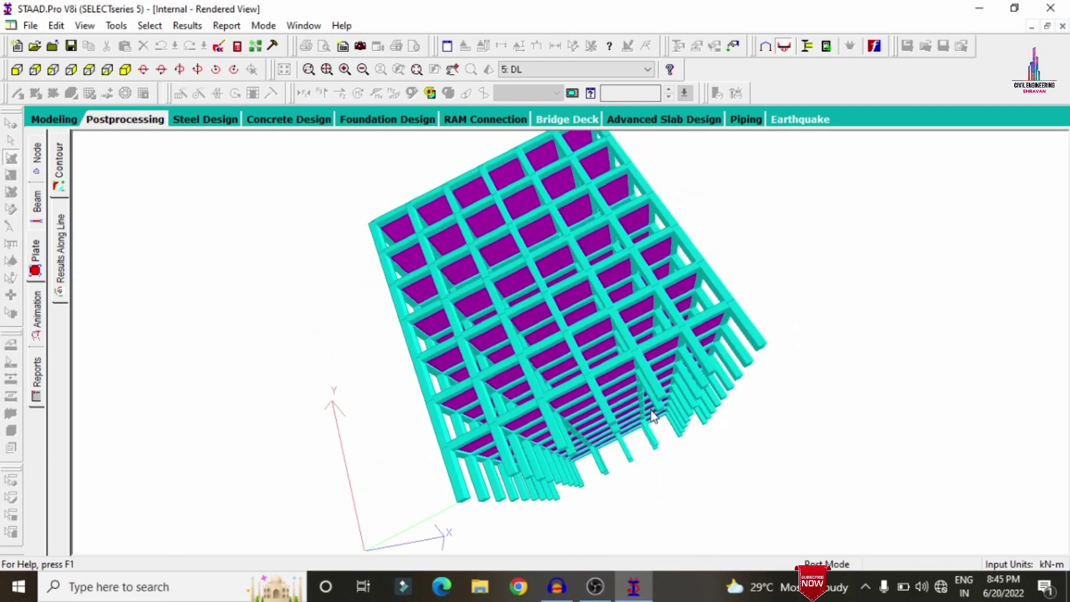
drag(633, 332, 823, 346)
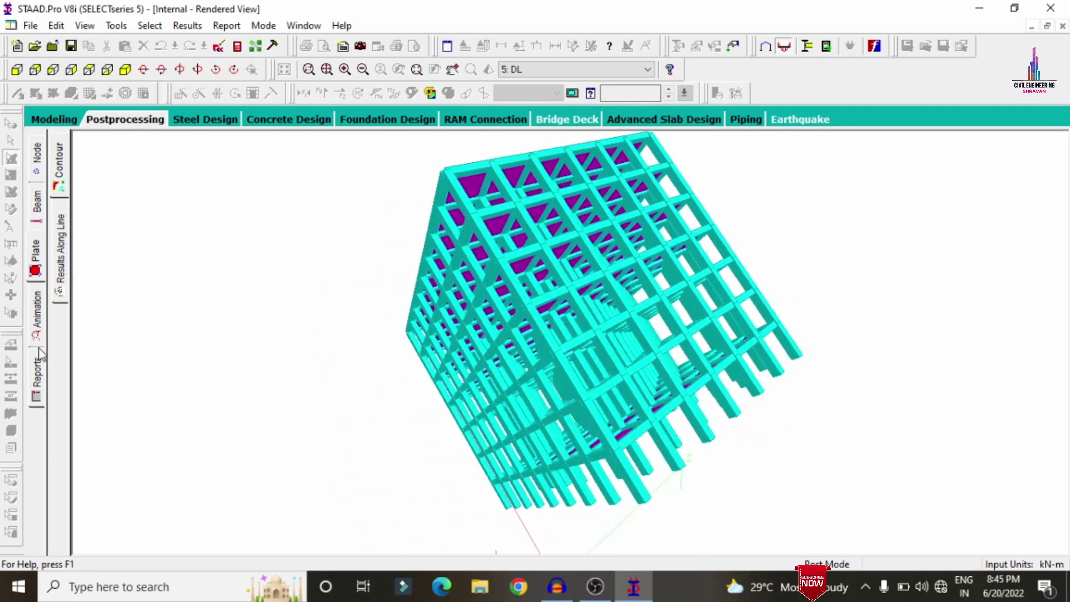
click(37, 114)
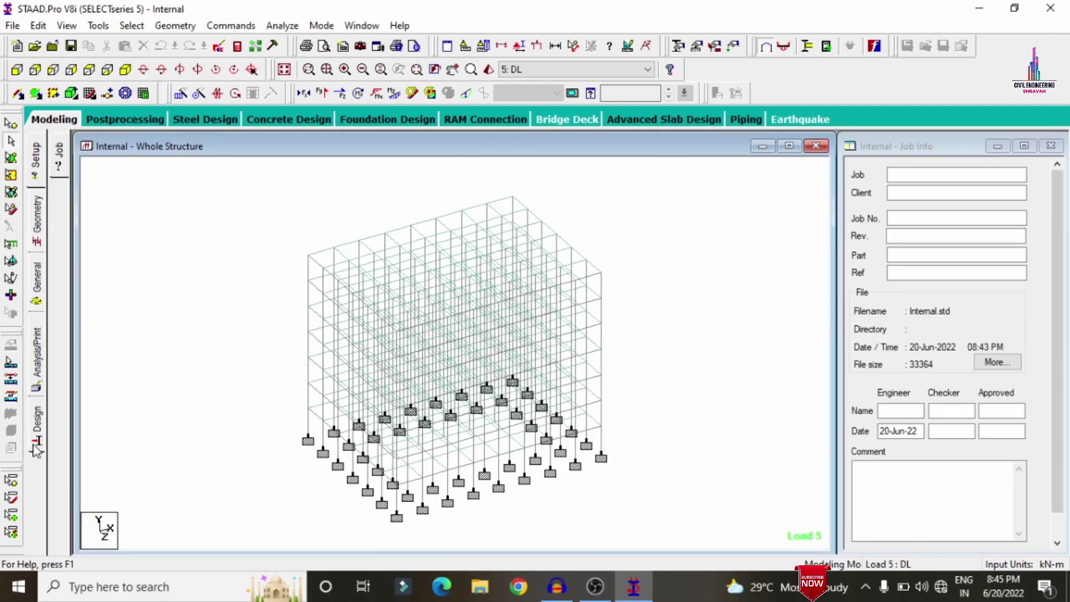
Step: Open concrete design and set the current code to IS456
click(36, 445)
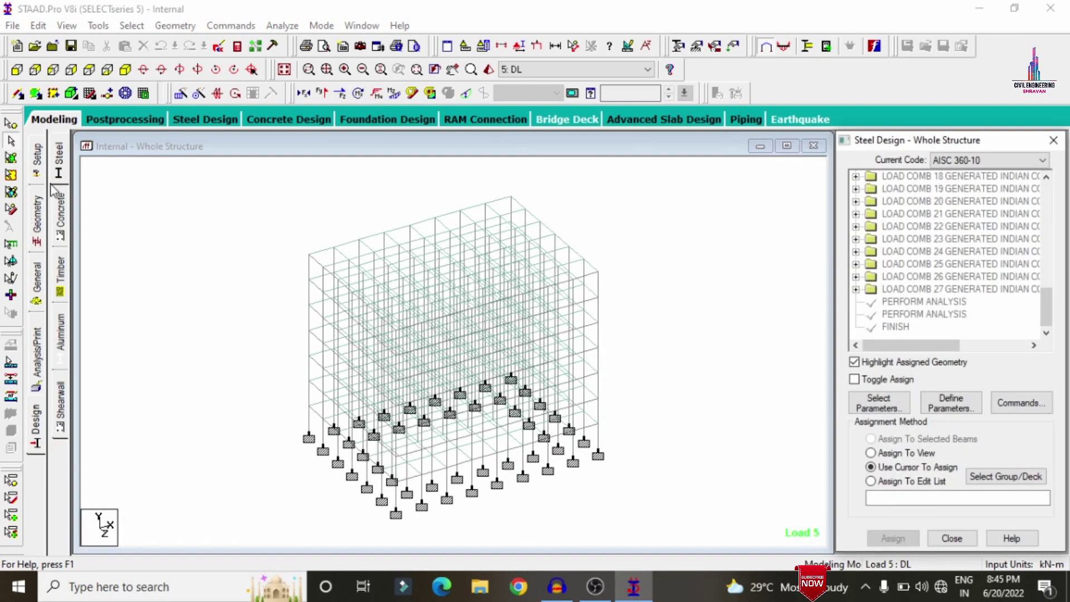
click(62, 209)
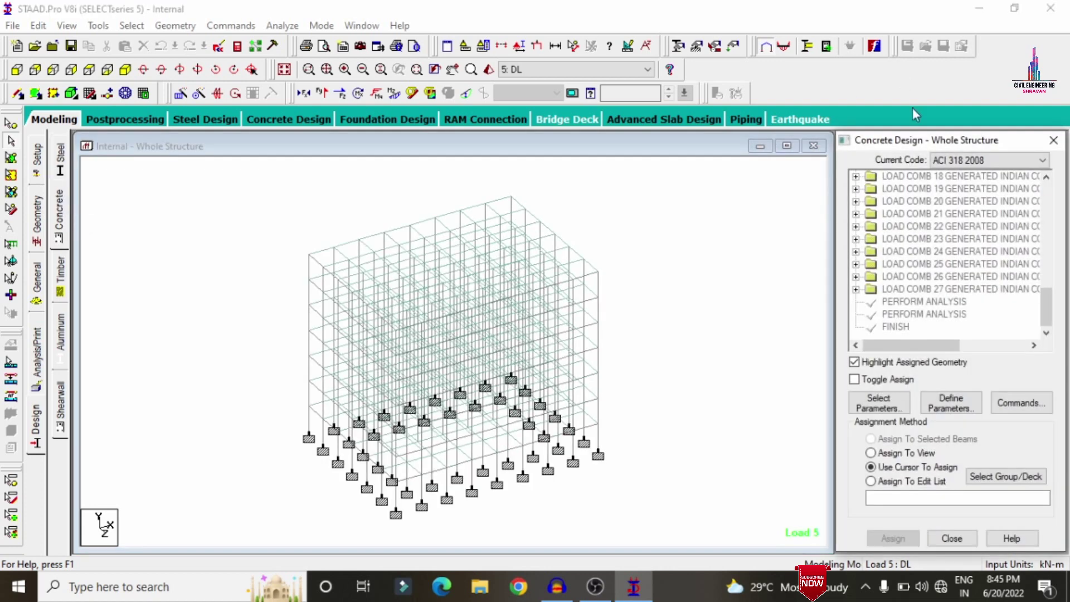
click(950, 163)
key(i)
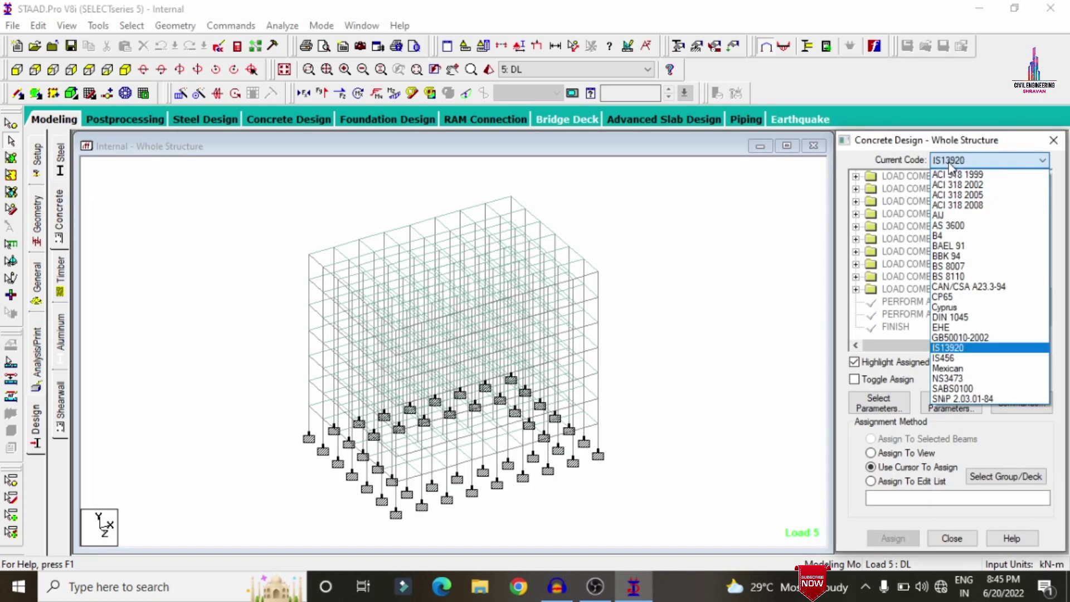
key(Return)
key(i)
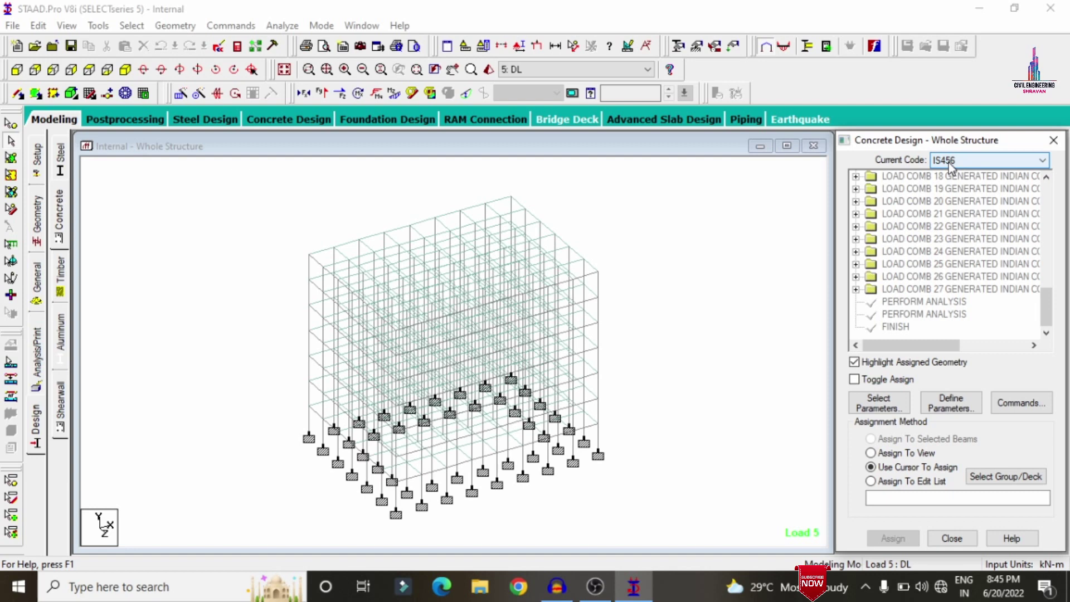
Step: Clear the design parameter list and choose Fc, Fymain, Fysec, Maxmain and Maxsec
click(876, 400)
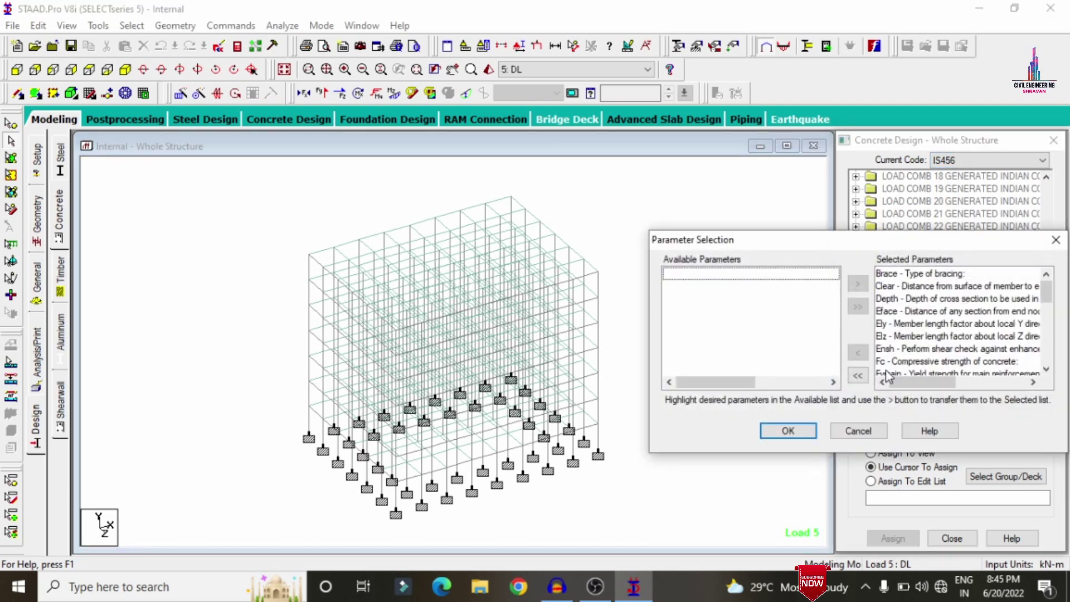
click(857, 375)
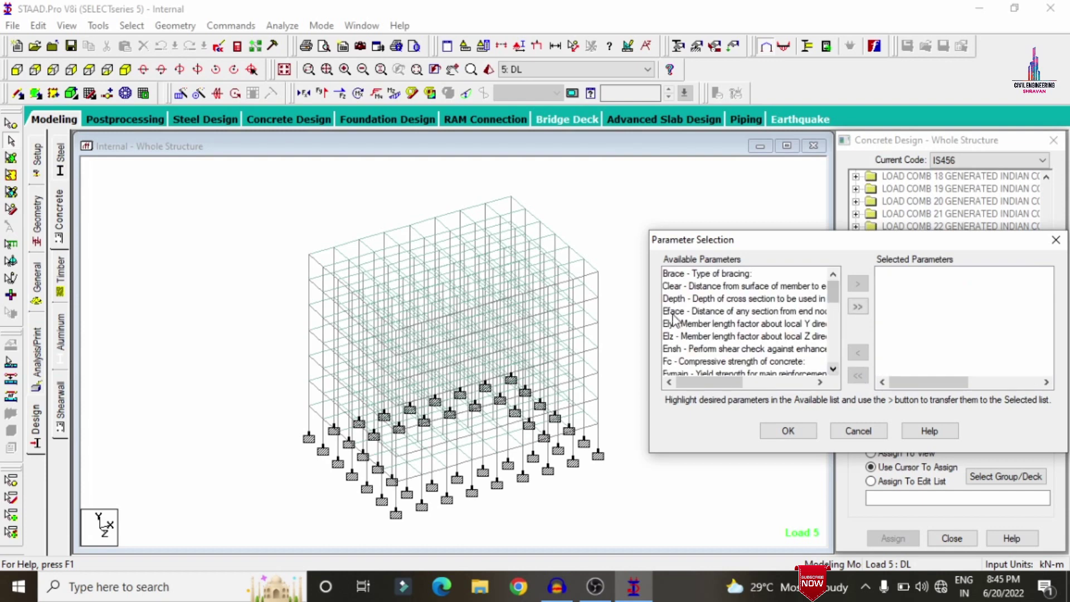
double_click(695, 362)
double_click(695, 361)
double_click(695, 361)
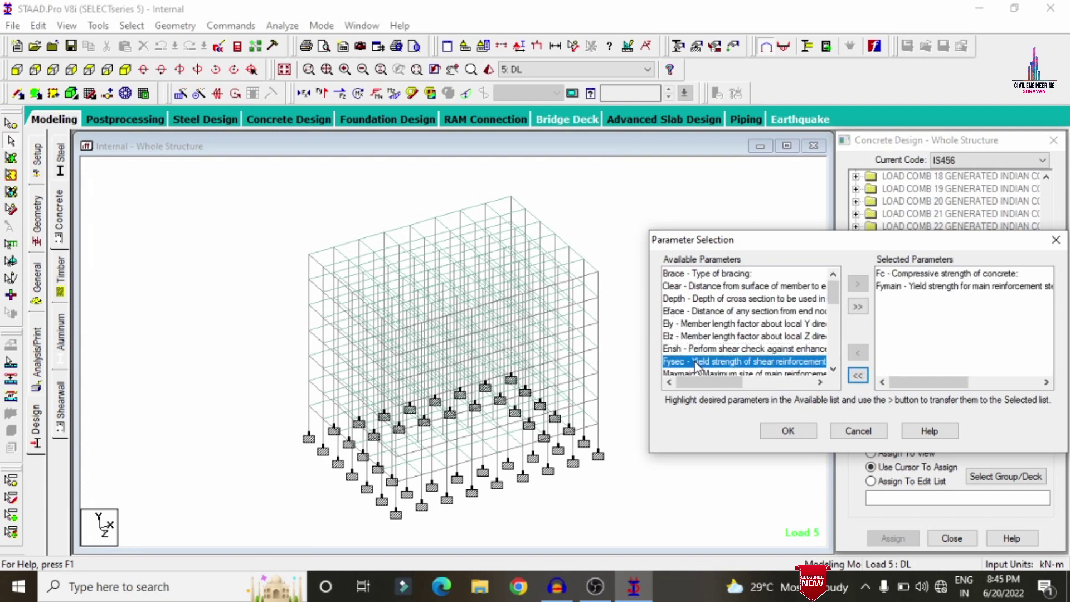
double_click(695, 361)
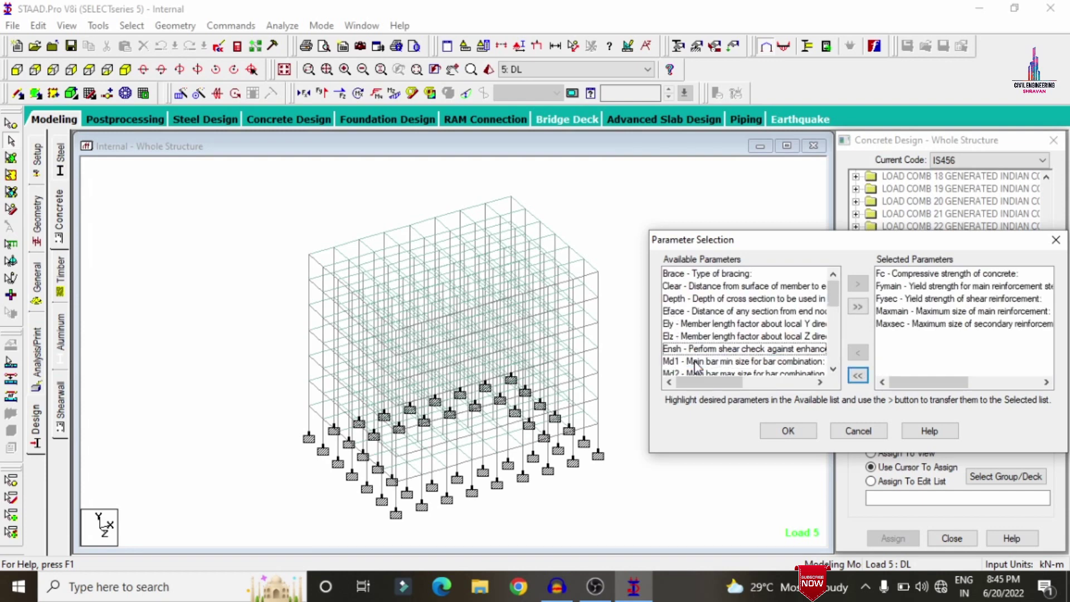
click(787, 431)
click(934, 402)
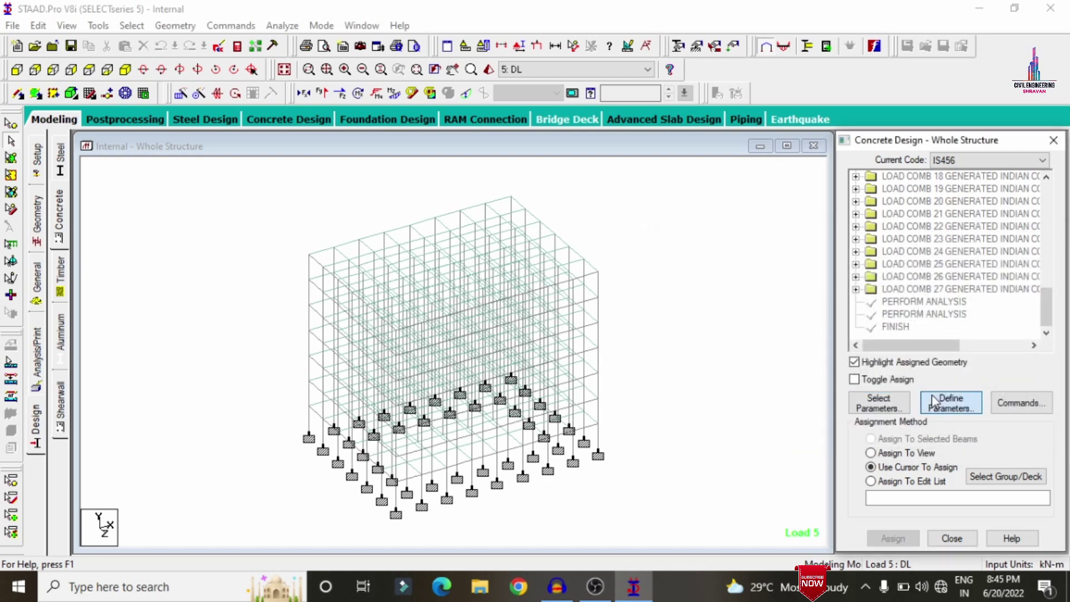
Step: Set FC to 30000 and add FYMAIN of 500000 kN/m2
drag(585, 228, 519, 237)
text(30000)
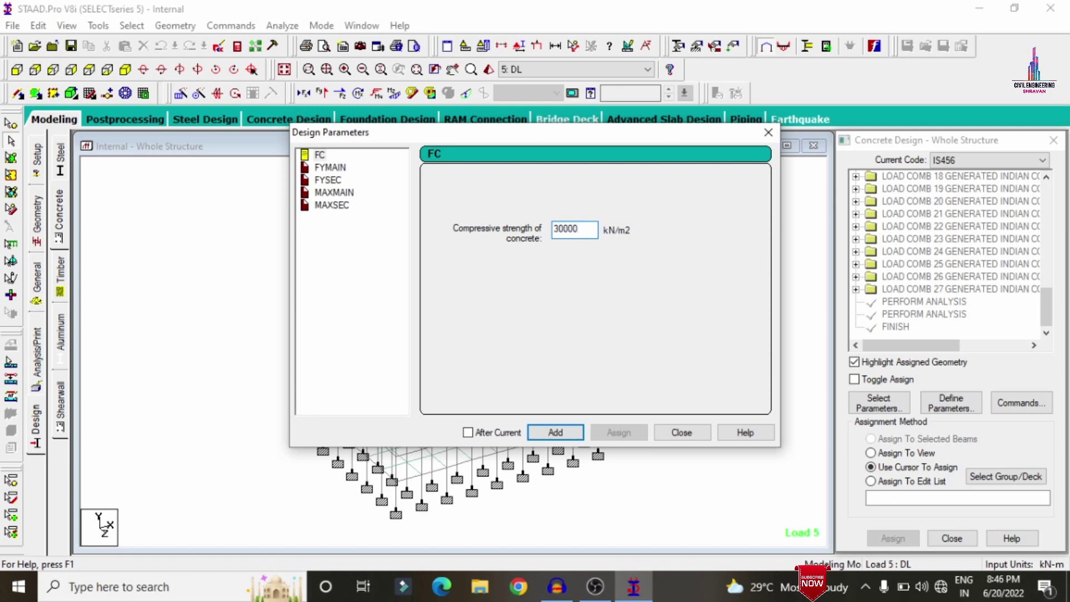
click(334, 169)
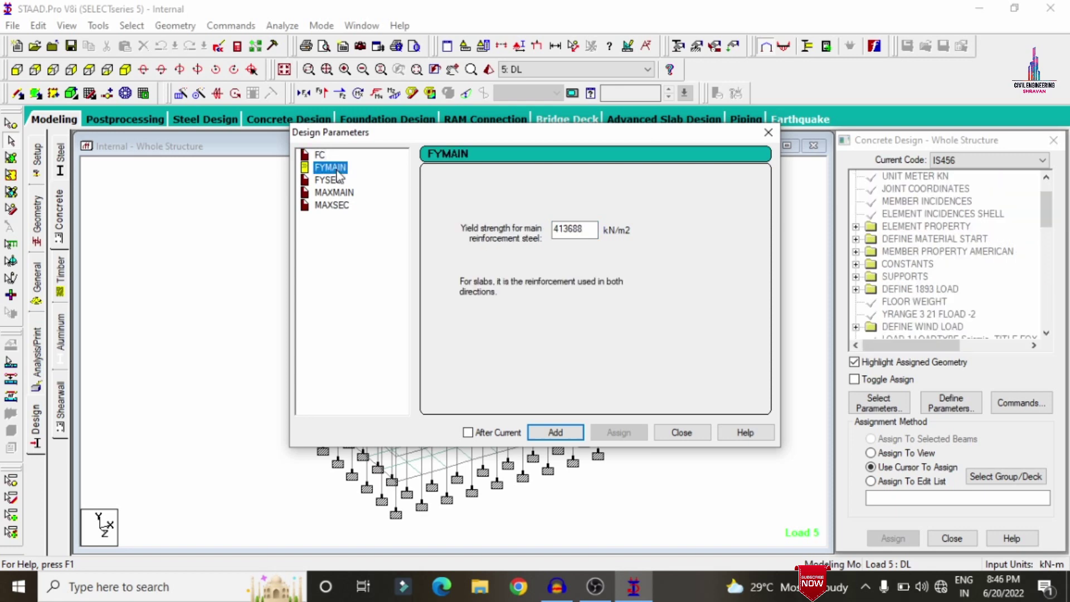
key(Tab)
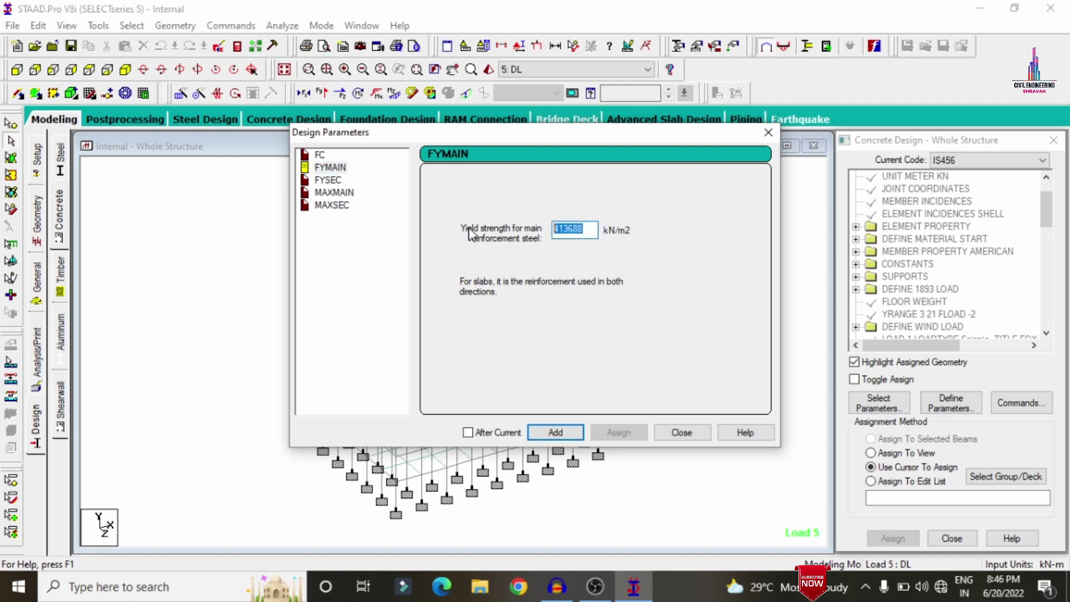
text(500000)
click(568, 431)
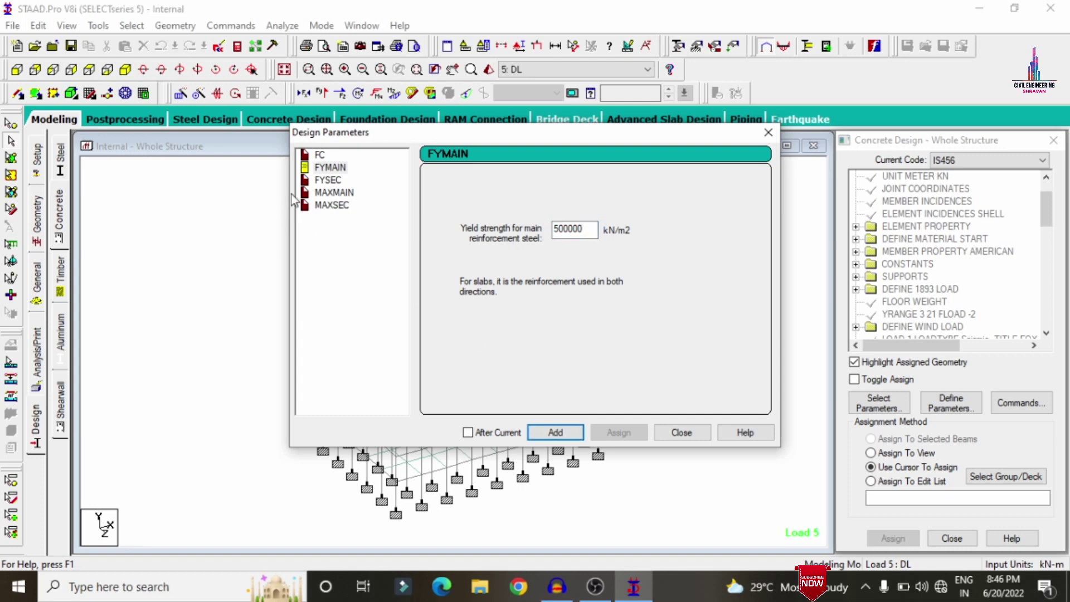
Step: Add FYSEC of 500000 kN/m2
click(328, 180)
drag(595, 230, 492, 241)
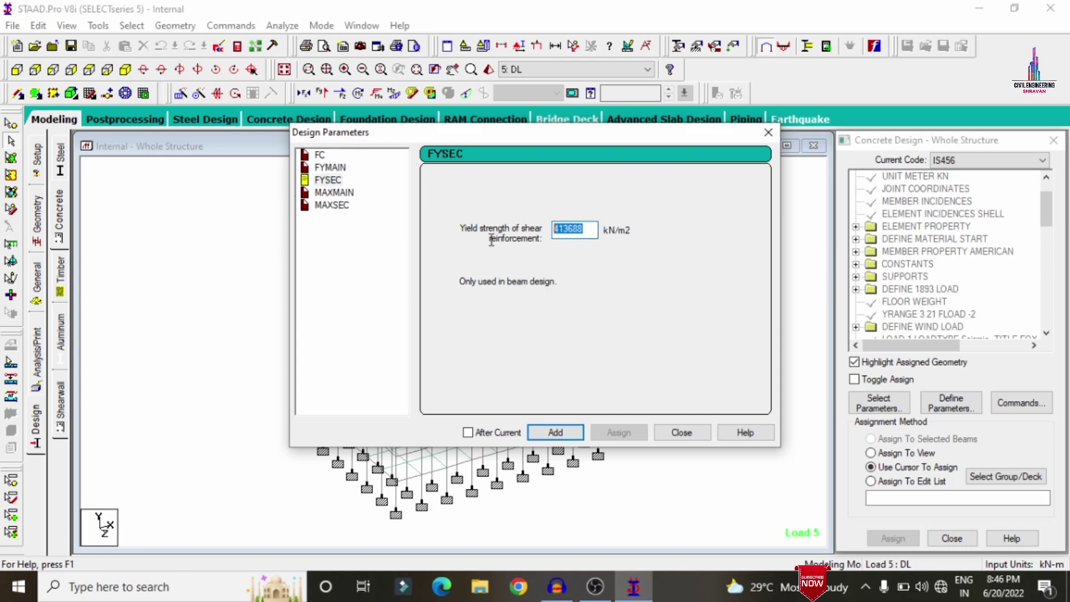
text(5)
click(557, 432)
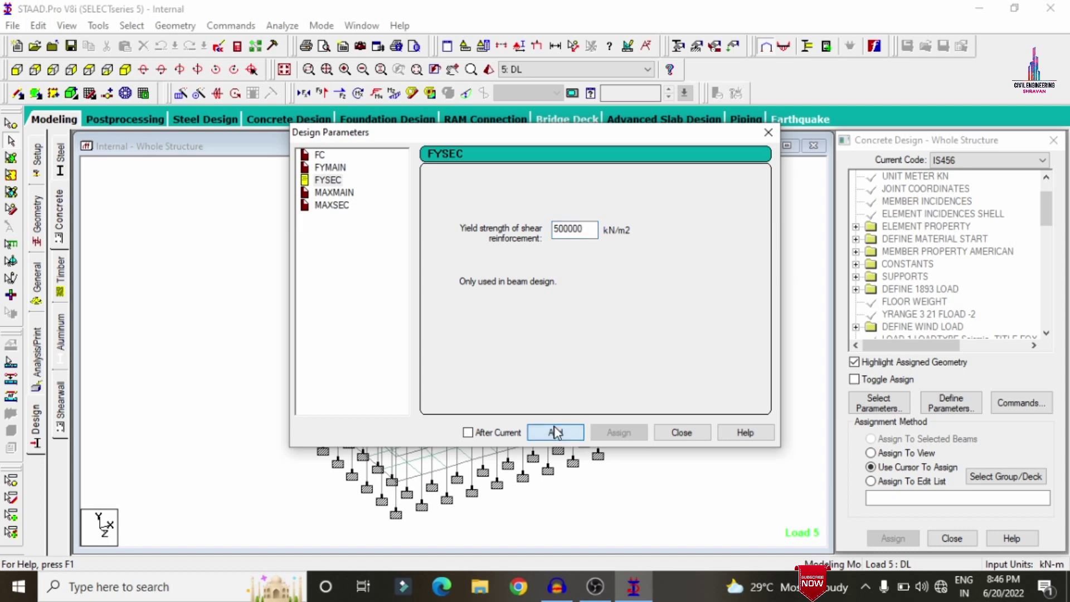
Step: Add MAXMAIN 16 mm and MAXSEC 12 mm bar limits and close the dialog
click(341, 192)
click(454, 249)
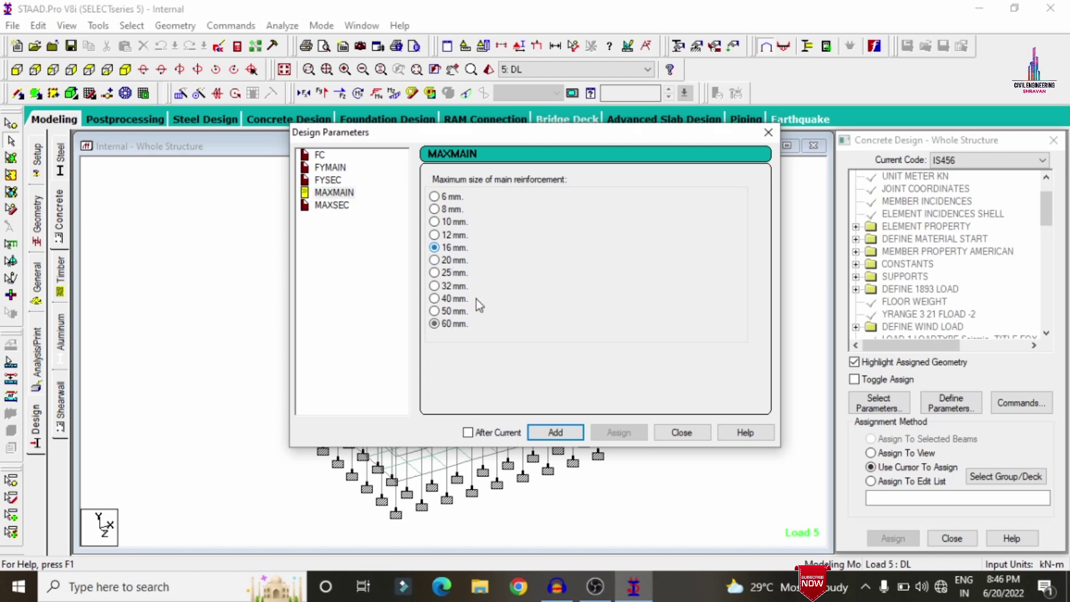
click(311, 197)
click(321, 207)
click(580, 437)
click(676, 433)
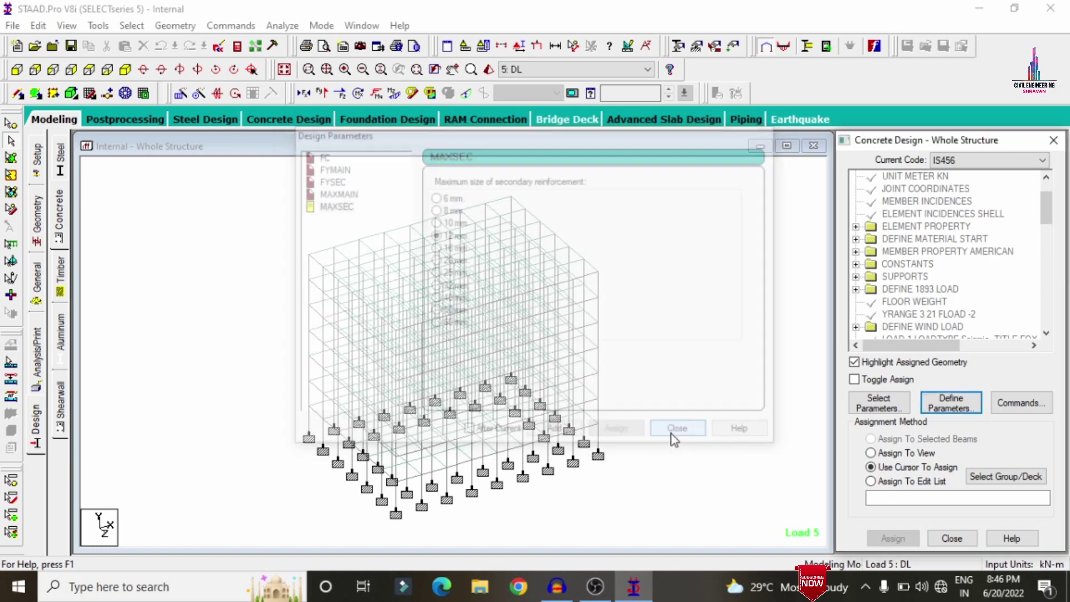
Step: Add DESIGN BEAM, DESIGN COLUMN, DESIGN SLAB/ELEMENT and TAKE OFF commands to the IS456 design list
click(1010, 406)
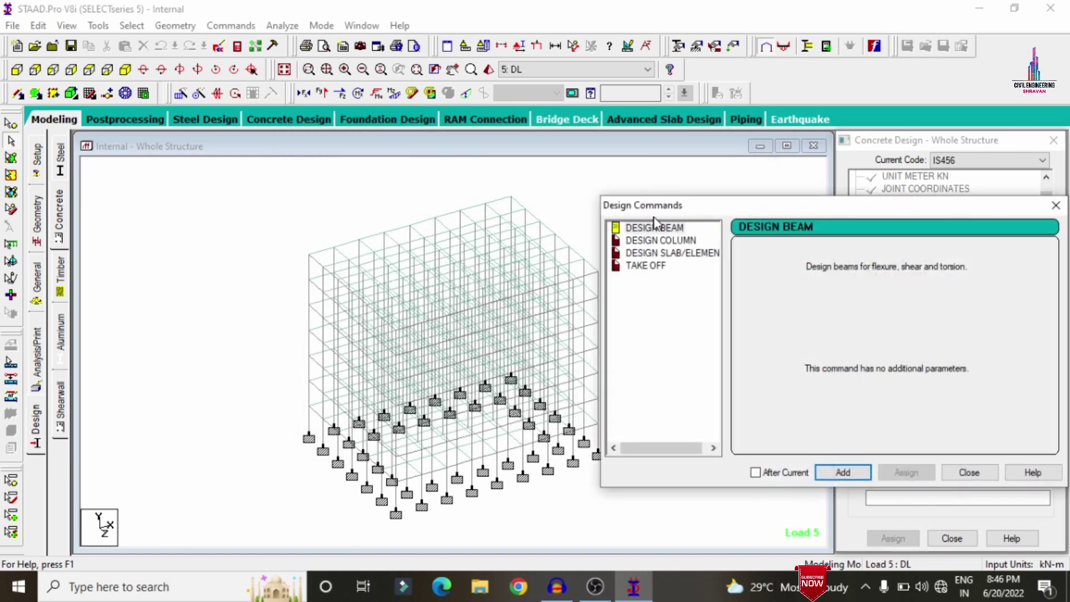
click(848, 475)
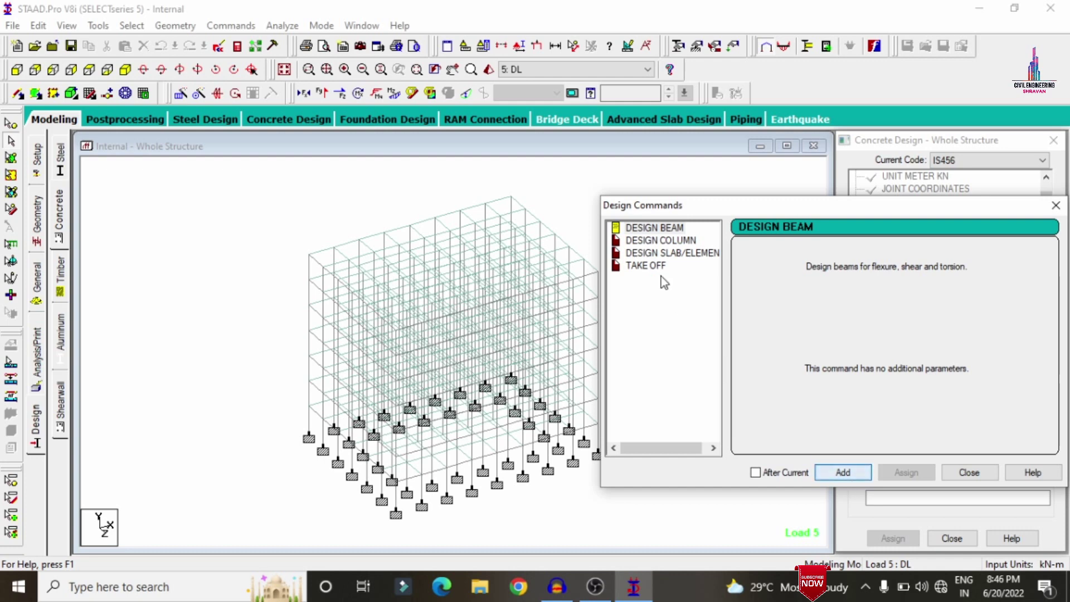
click(651, 243)
click(842, 471)
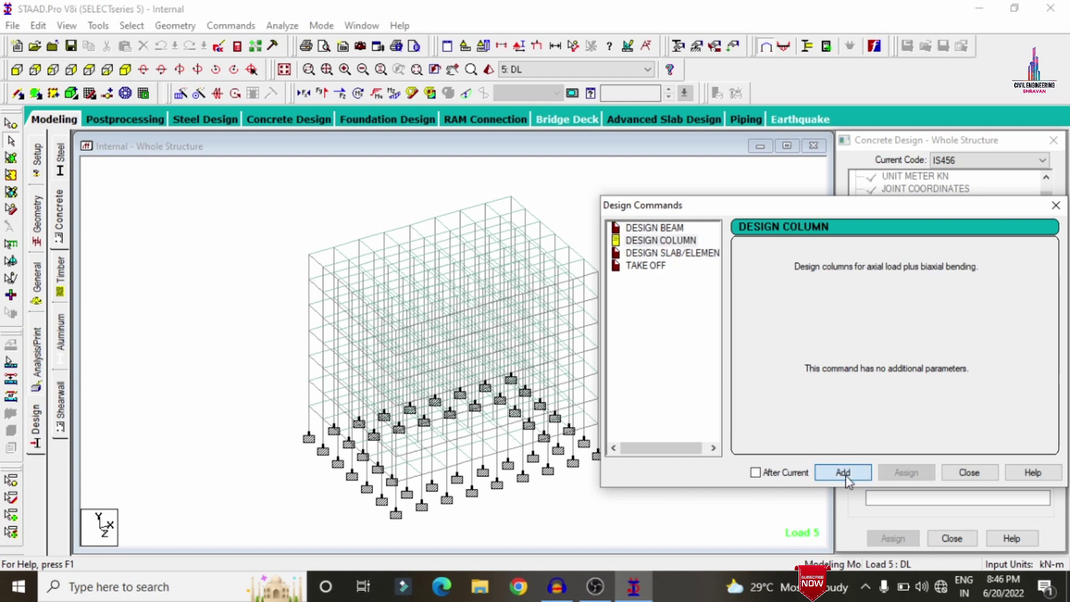
click(651, 253)
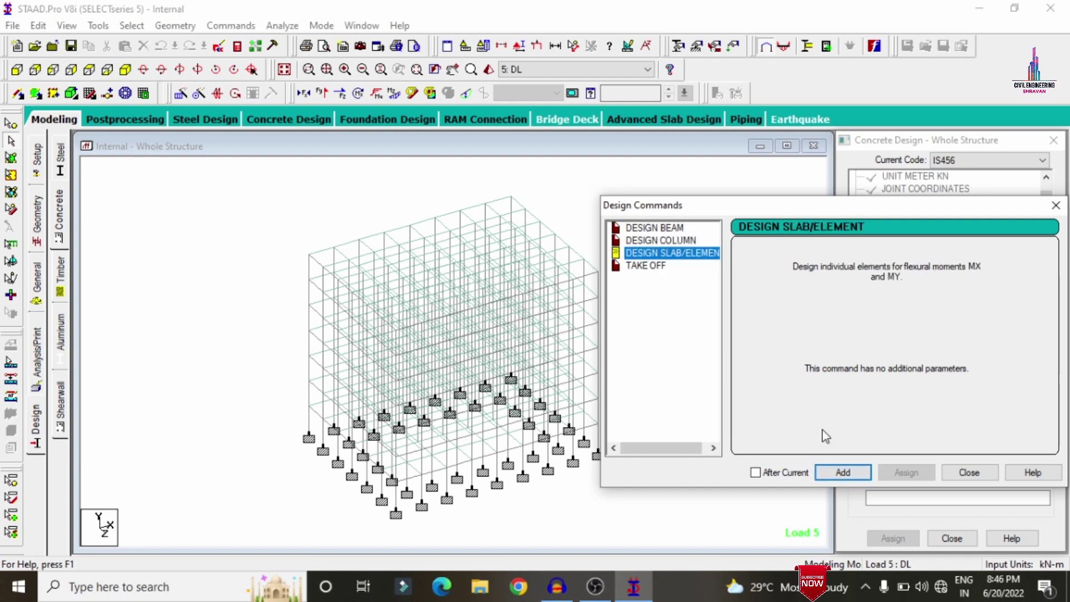
click(844, 472)
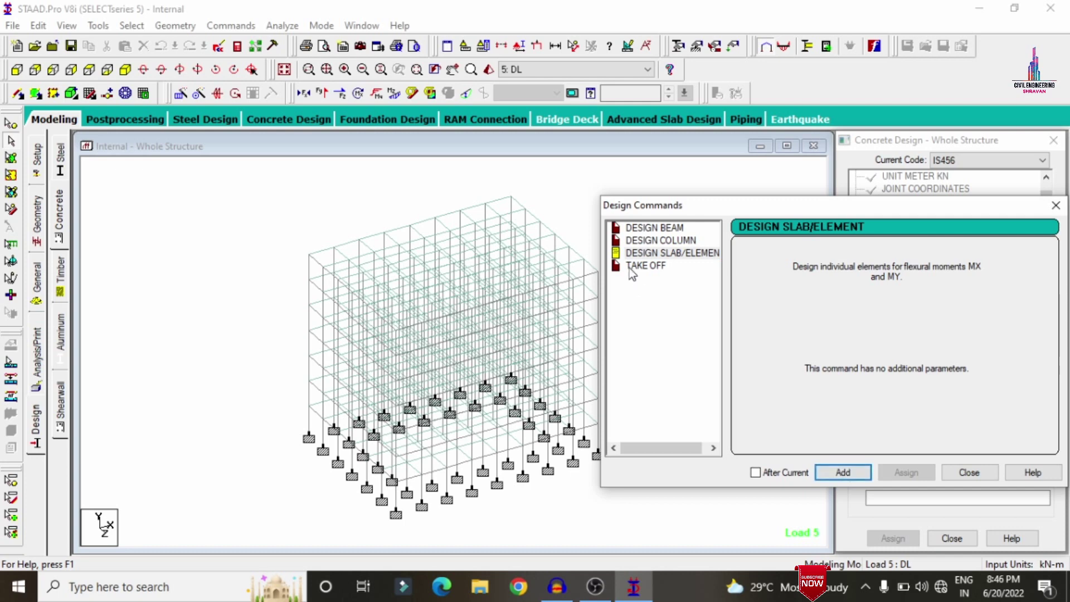
click(630, 266)
click(842, 472)
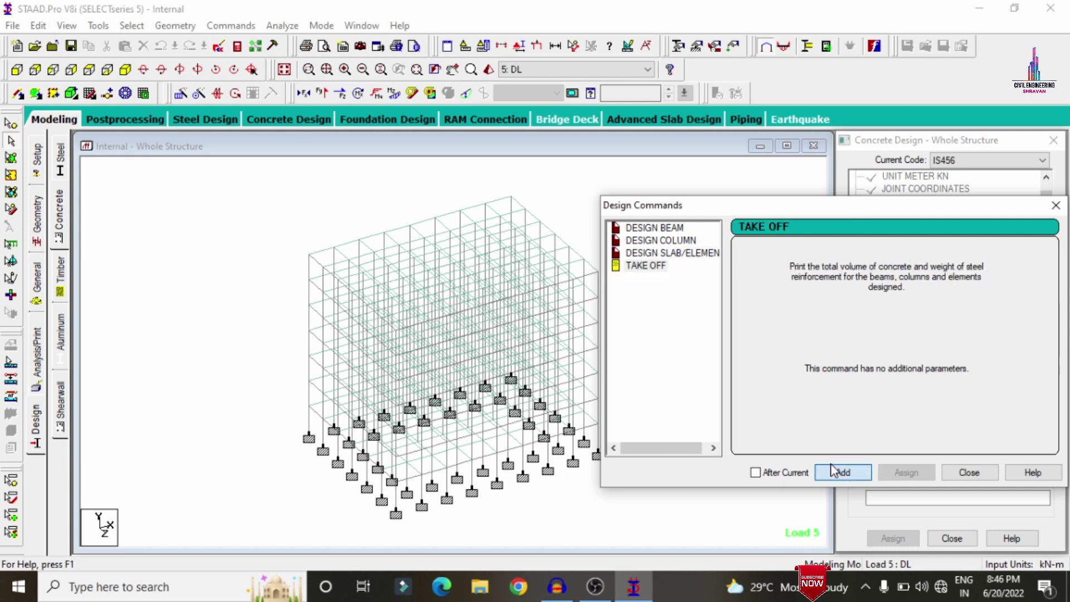
click(969, 472)
drag(1045, 212, 1067, 315)
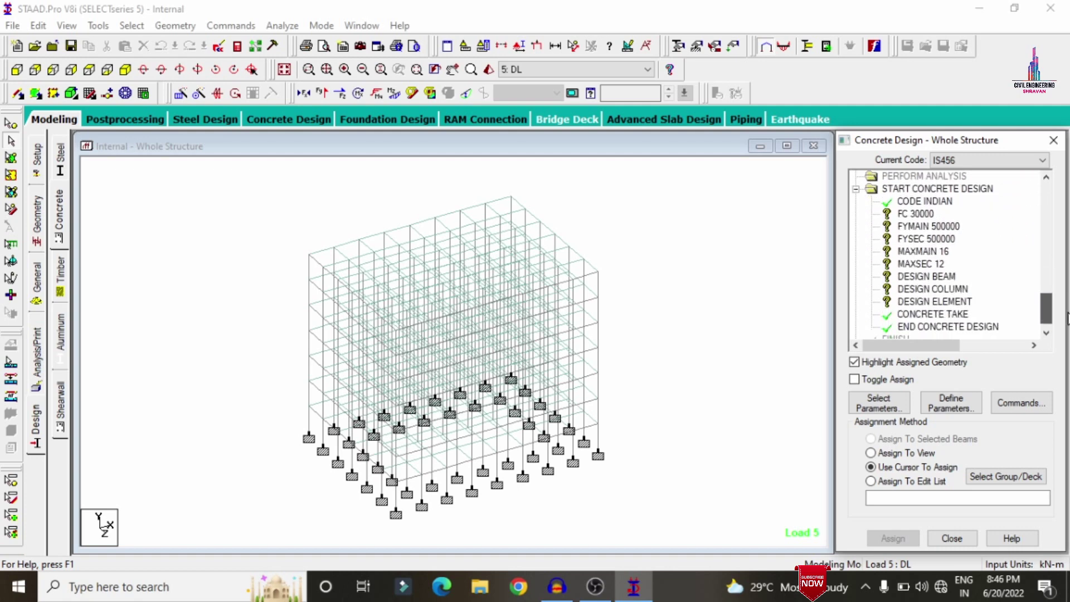
Step: Assign FC 30000, FYMAIN 500000 and FYSEC 500000 to the whole structure
click(922, 217)
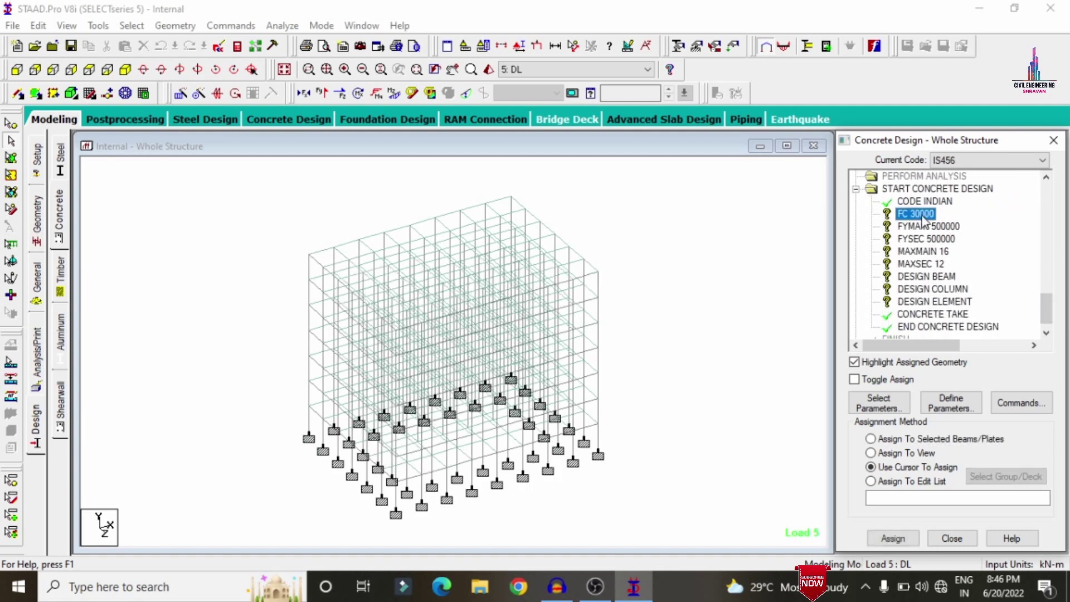
click(870, 452)
click(893, 540)
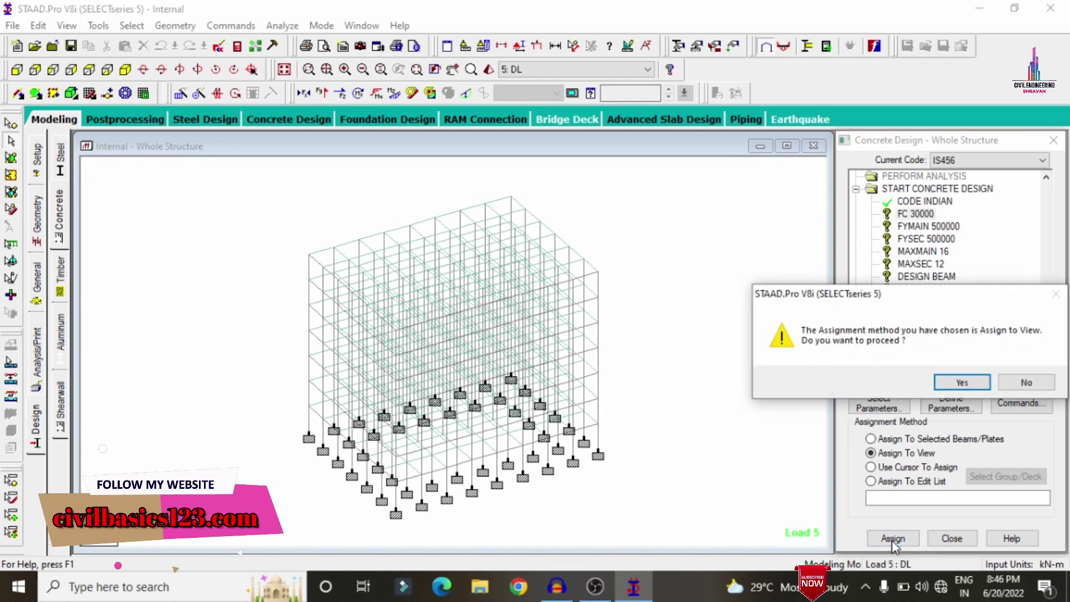
key(Return)
click(926, 227)
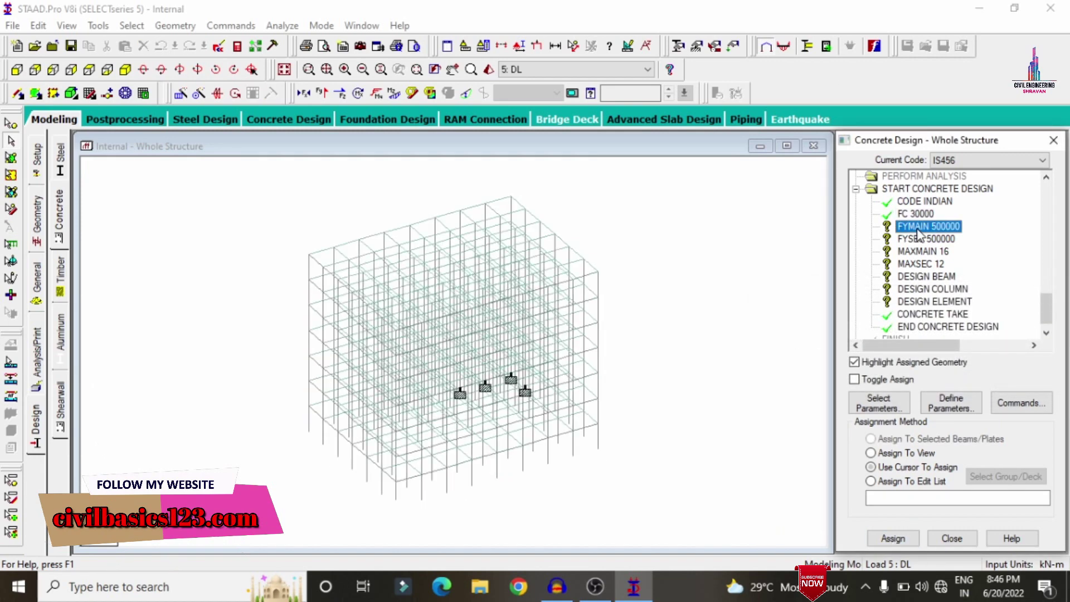
click(871, 453)
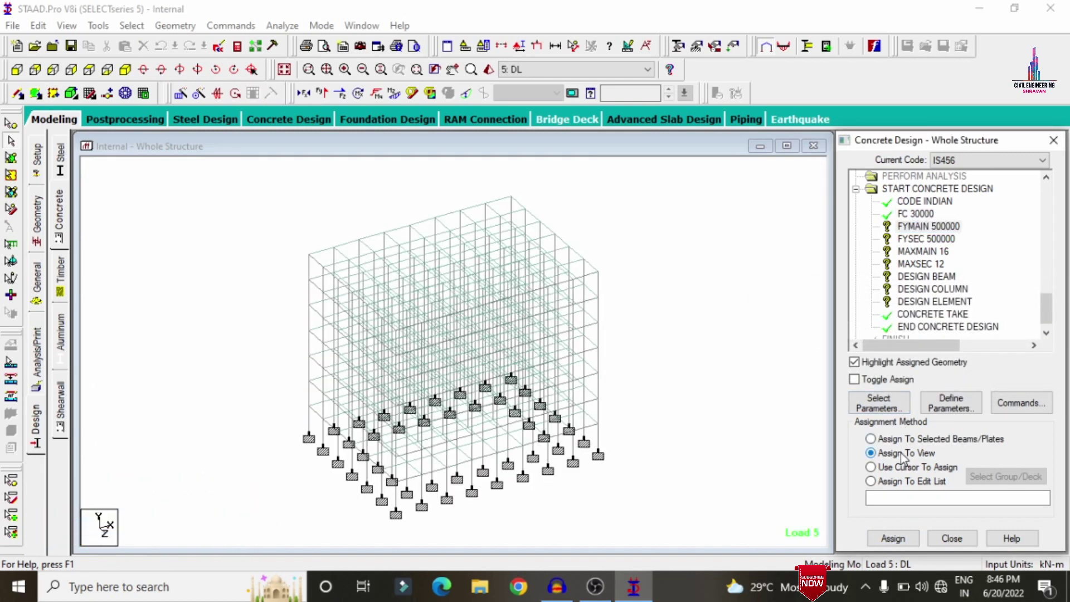
key(Return)
click(971, 383)
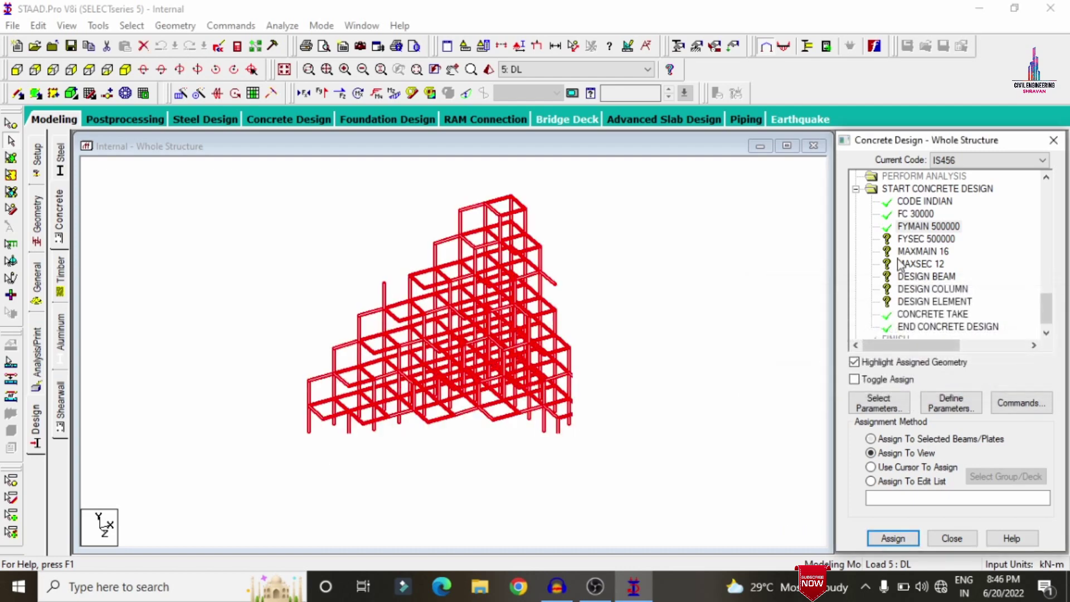
click(909, 240)
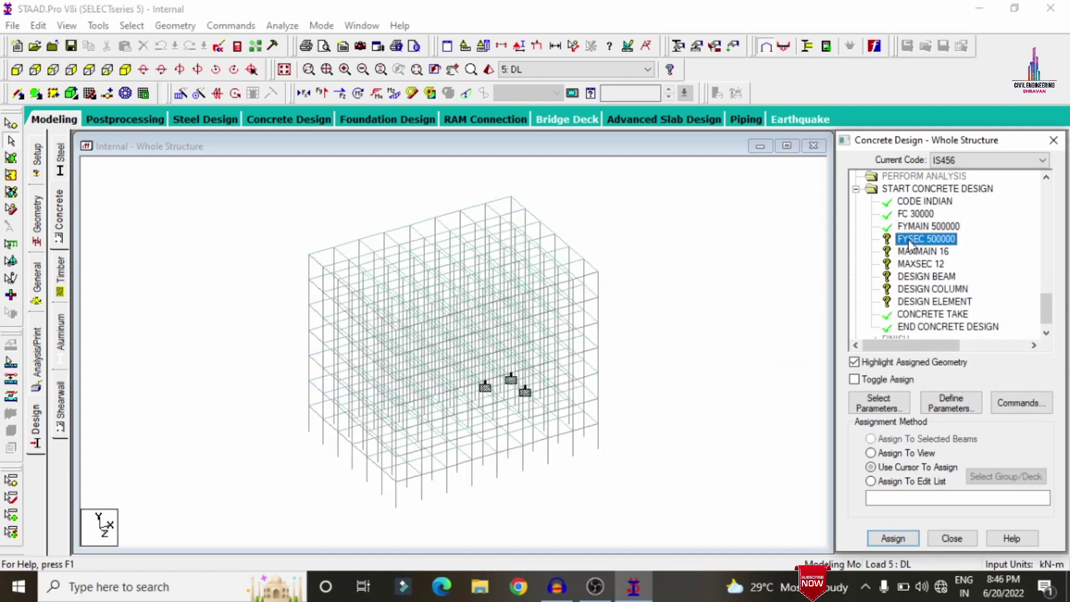
click(899, 454)
key(Return)
key(Return)
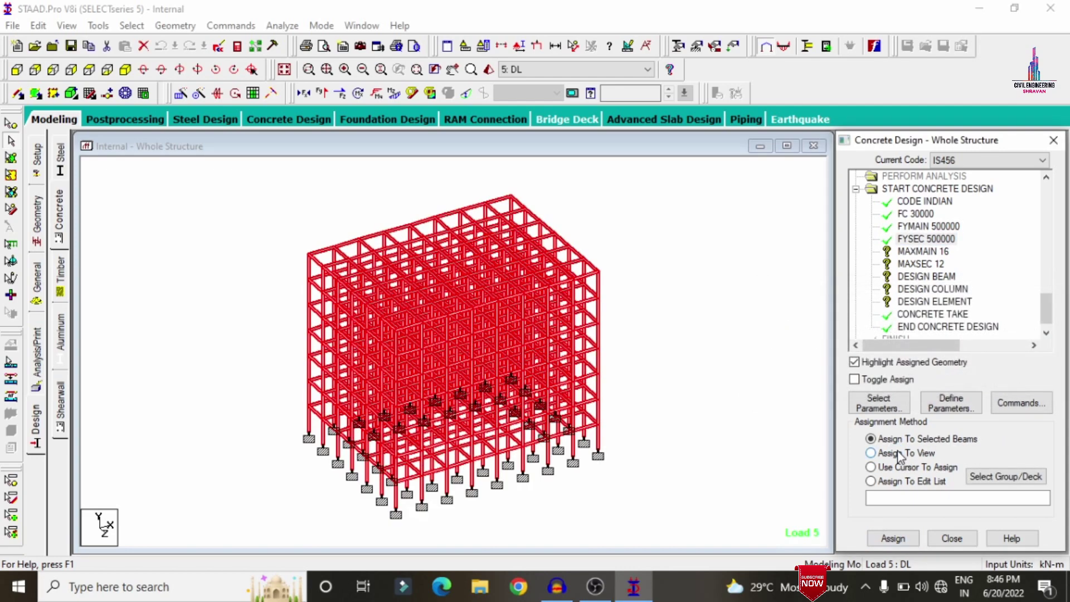
Step: Assign MAXMAIN 16 and MAXSEC 12 to the whole structure
click(902, 252)
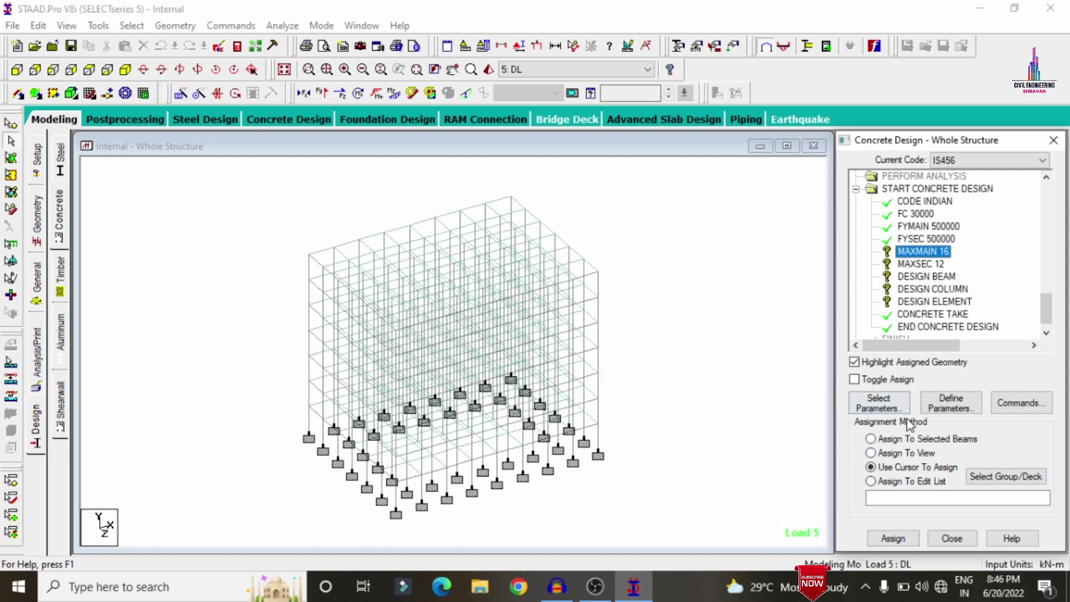
click(899, 453)
key(Return)
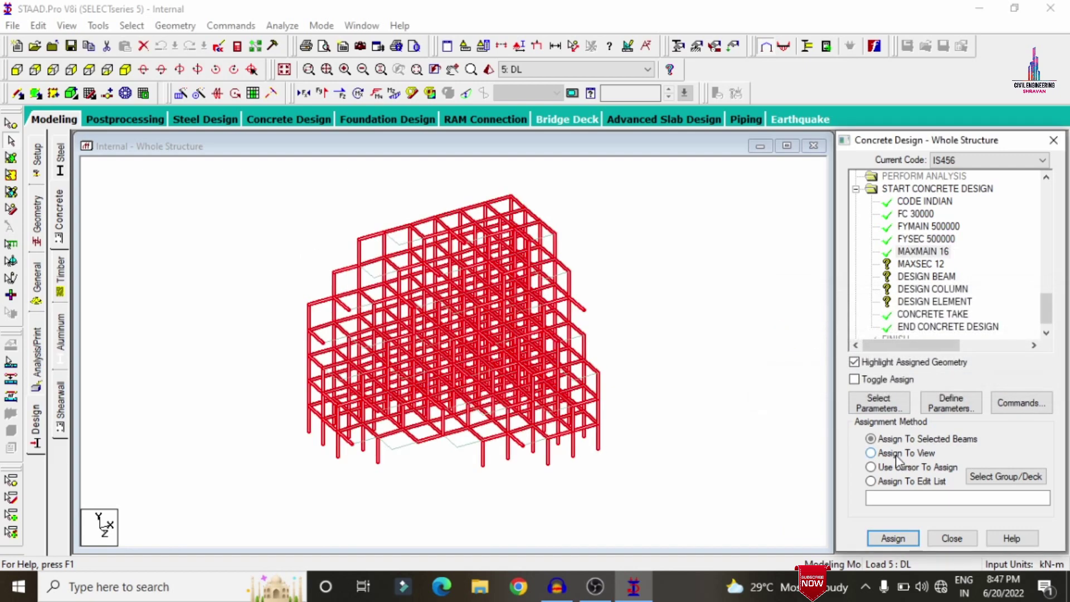
click(916, 264)
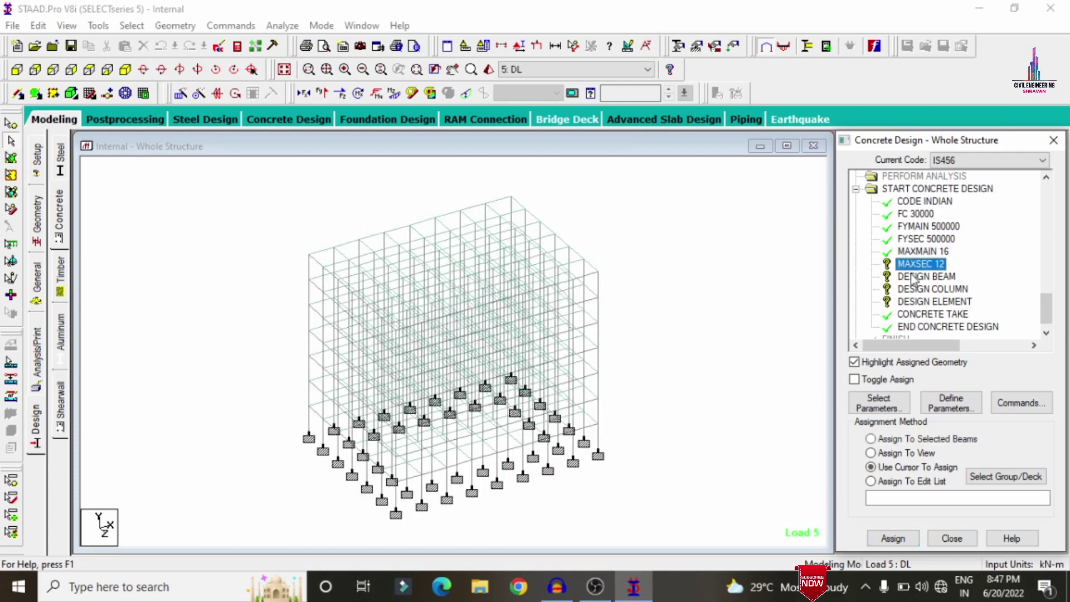
click(897, 454)
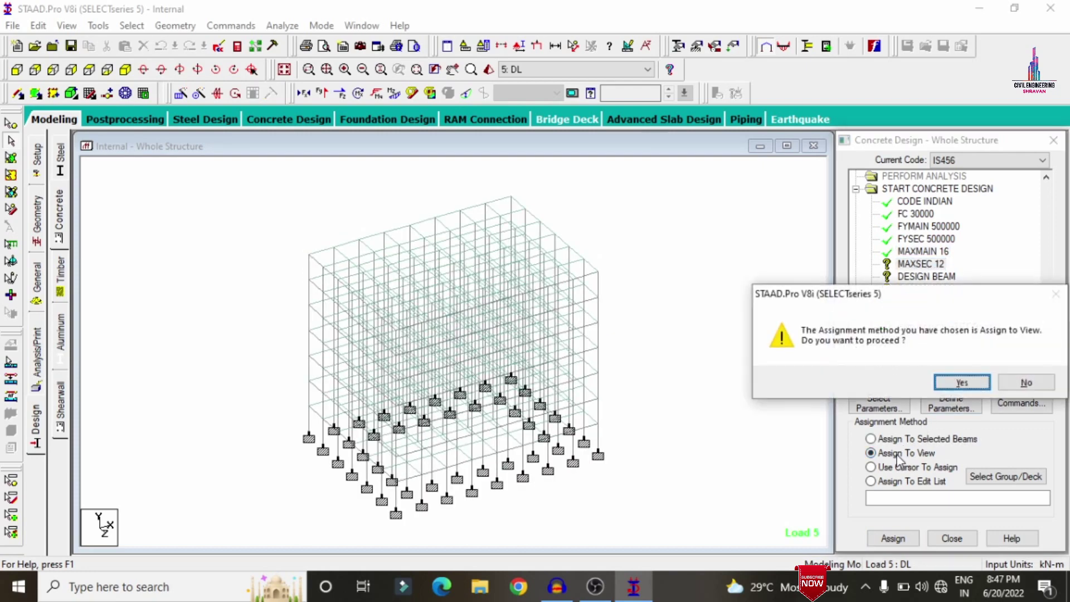
key(Return)
click(940, 277)
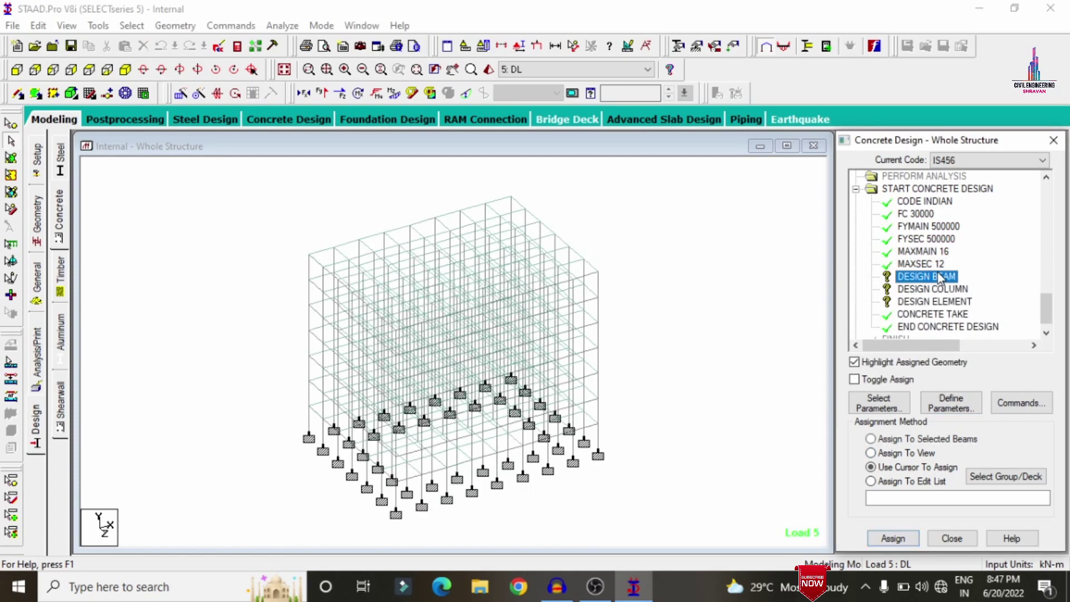
click(671, 217)
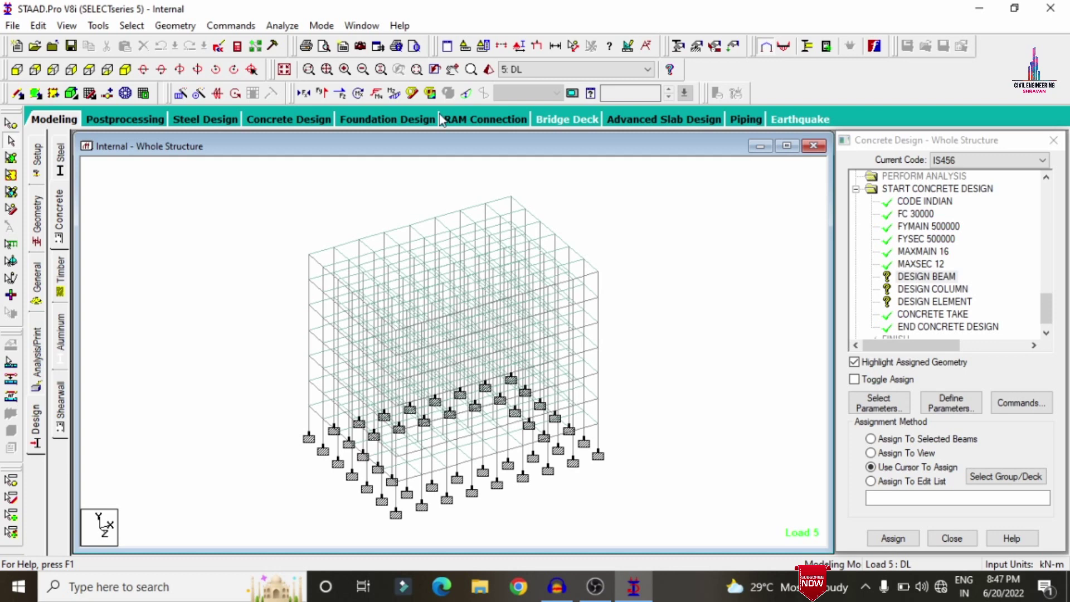
Step: Assign DESIGN BEAM to all beams parallel to X and Z
click(131, 26)
mouse_move(223, 310)
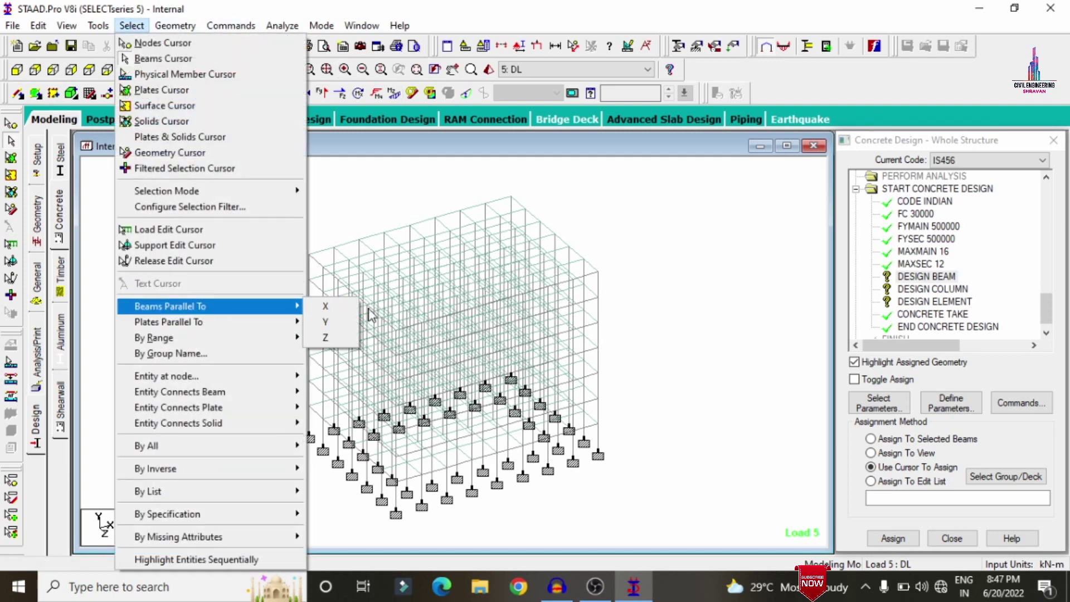
click(351, 313)
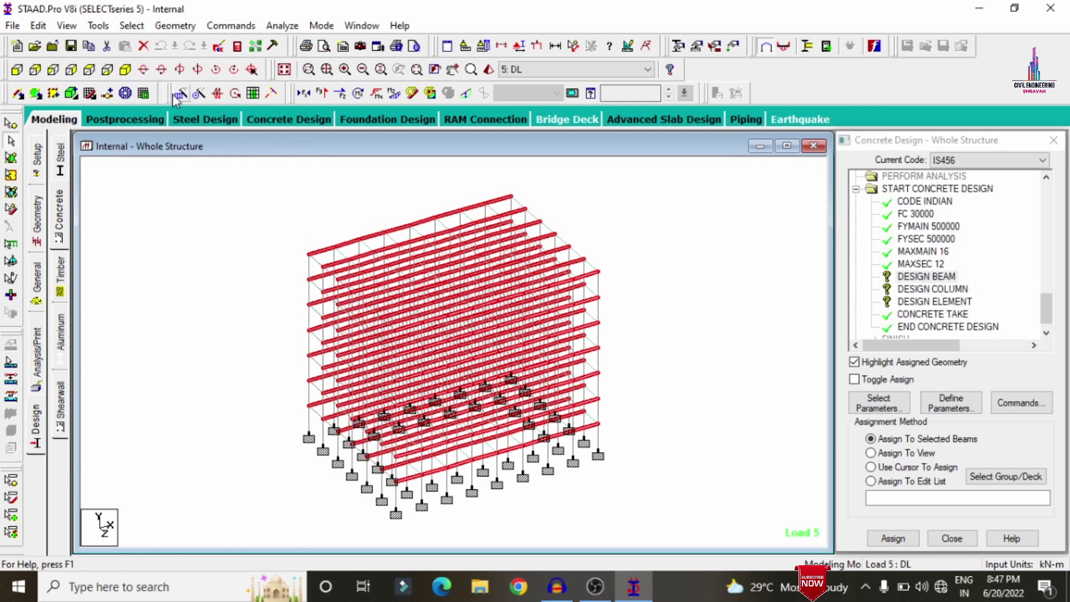
click(132, 26)
mouse_move(199, 305)
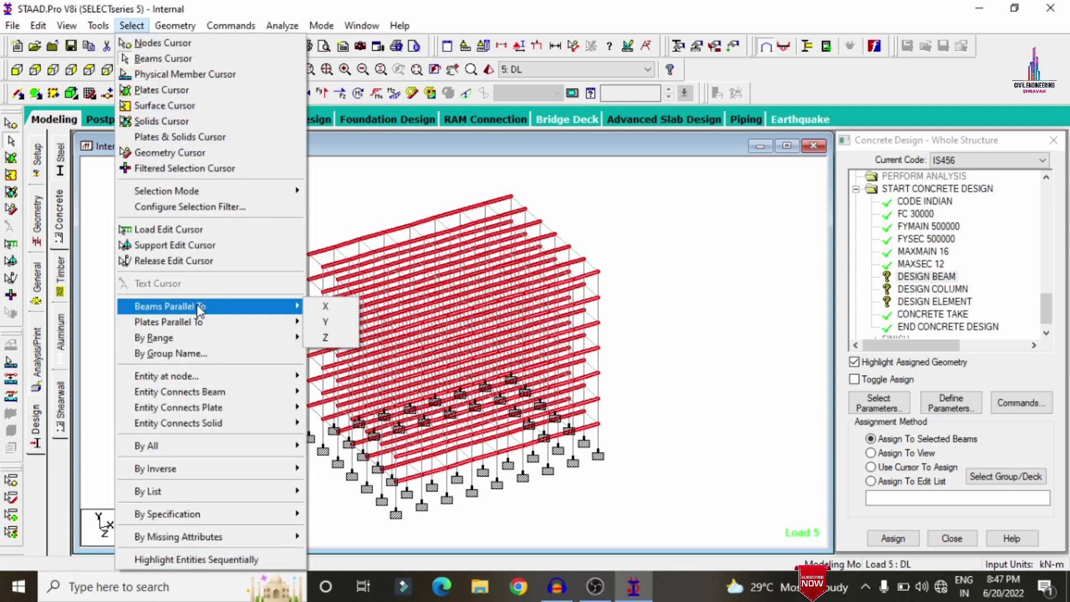
click(325, 338)
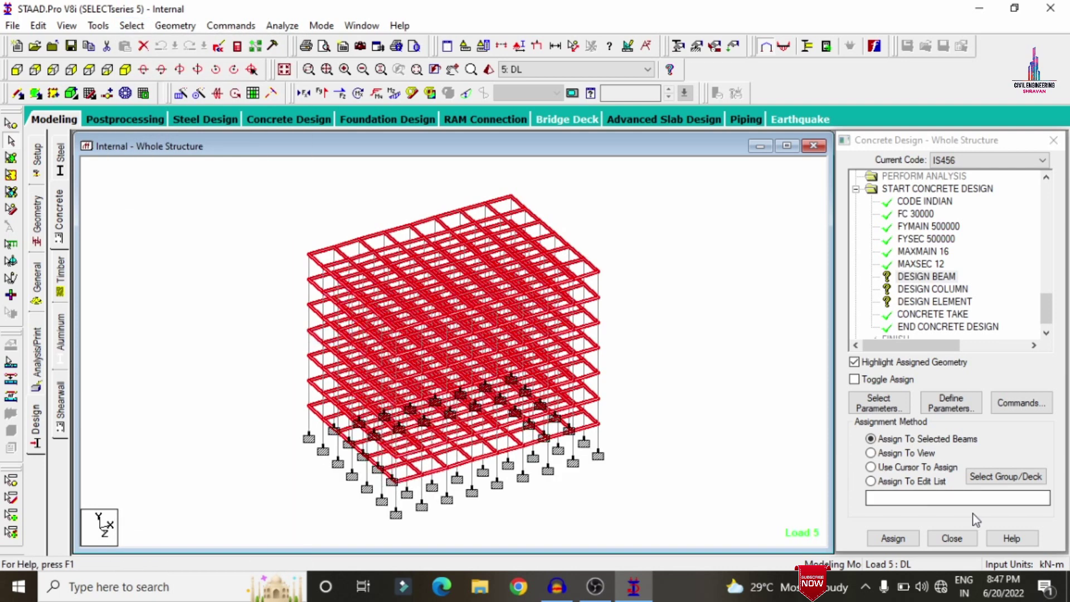
click(892, 538)
key(Return)
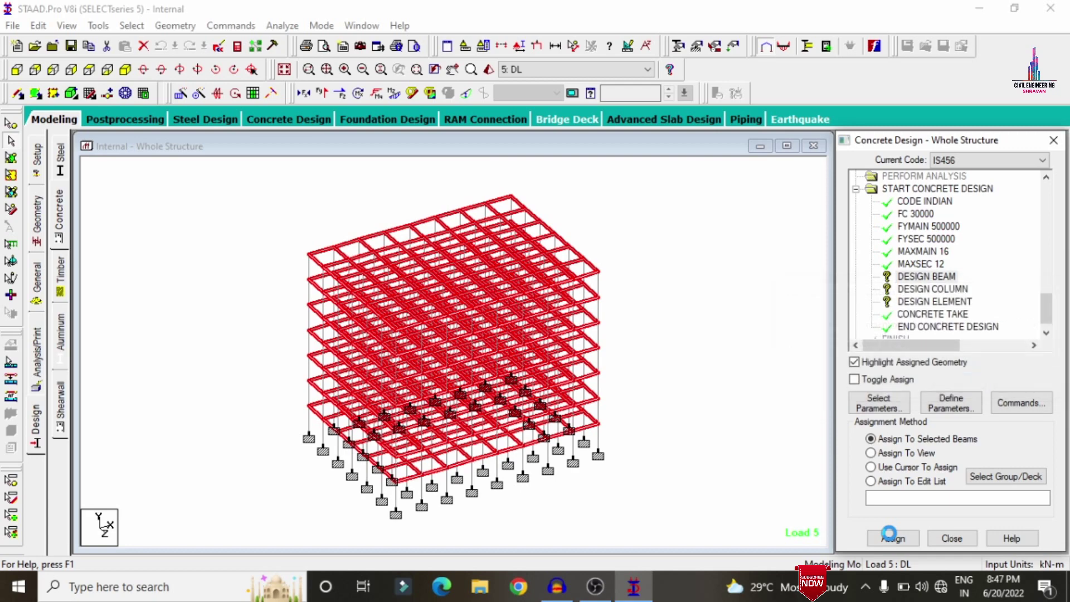
Step: Assign DESIGN COLUMN to all members parallel to Y
click(917, 292)
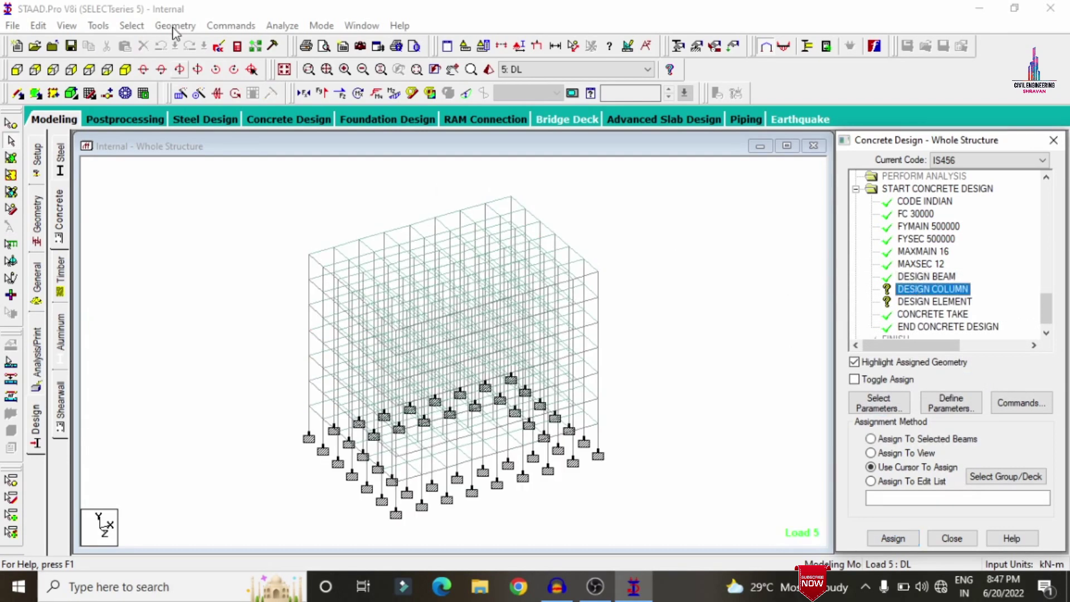
click(131, 26)
mouse_move(202, 307)
click(325, 322)
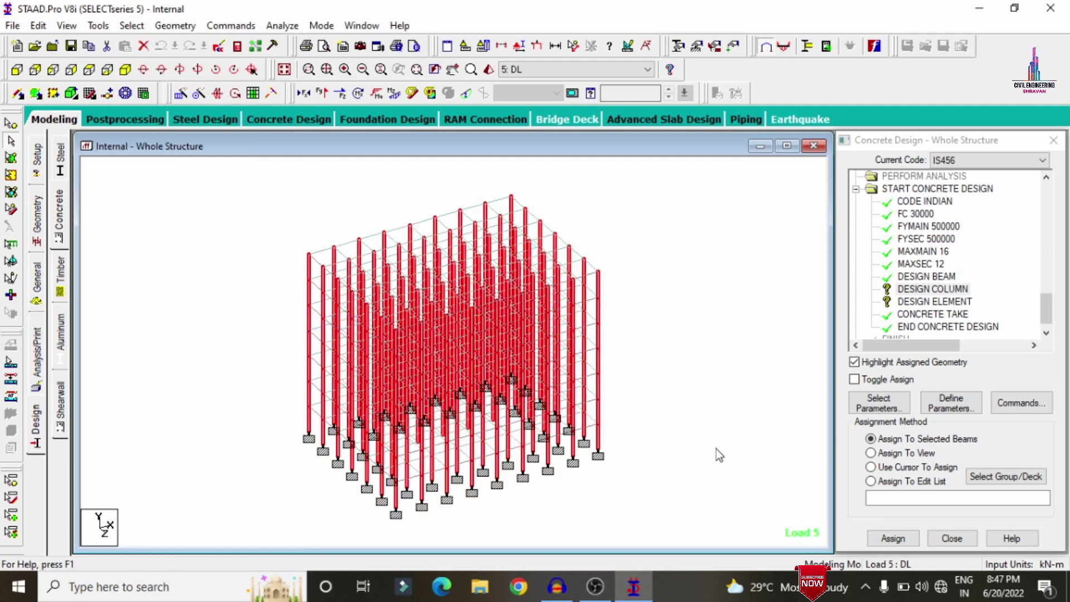
click(881, 539)
key(Return)
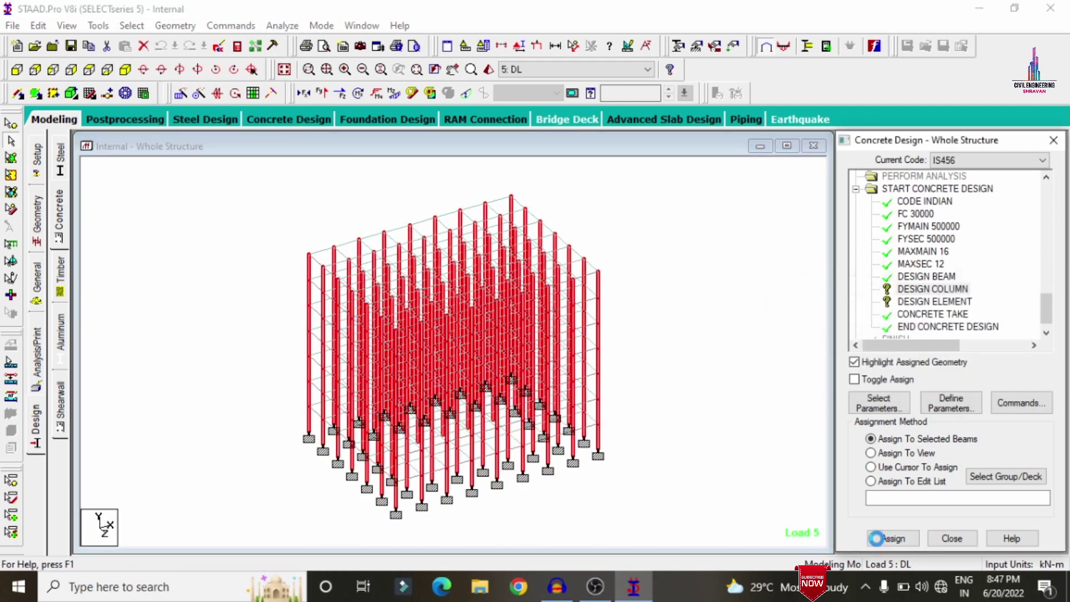
Step: Assign DESIGN ELEMENT to all slab plates in the view
click(925, 302)
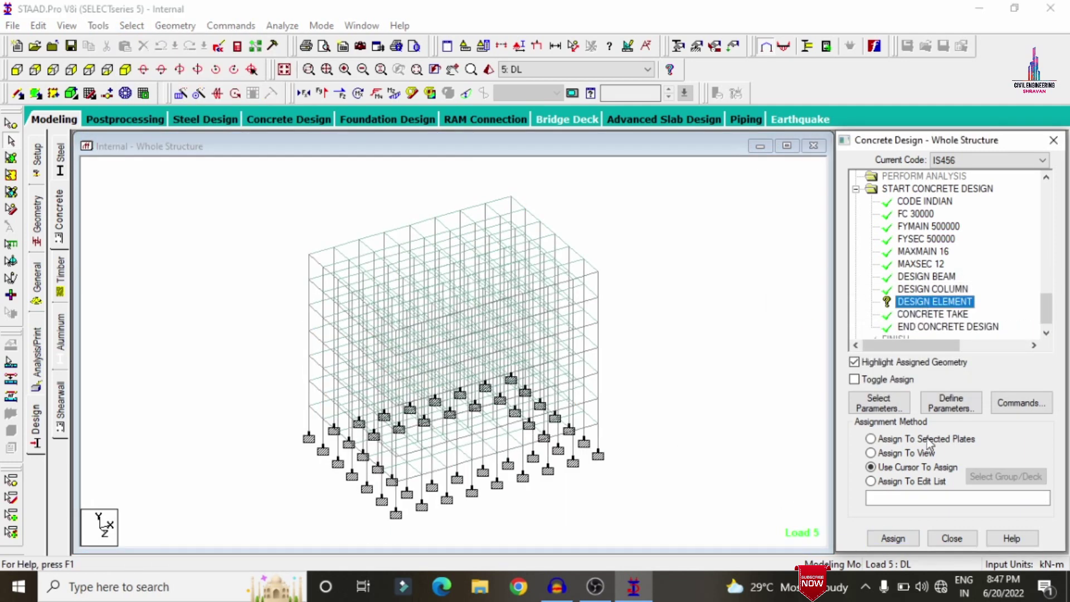
click(917, 453)
click(893, 538)
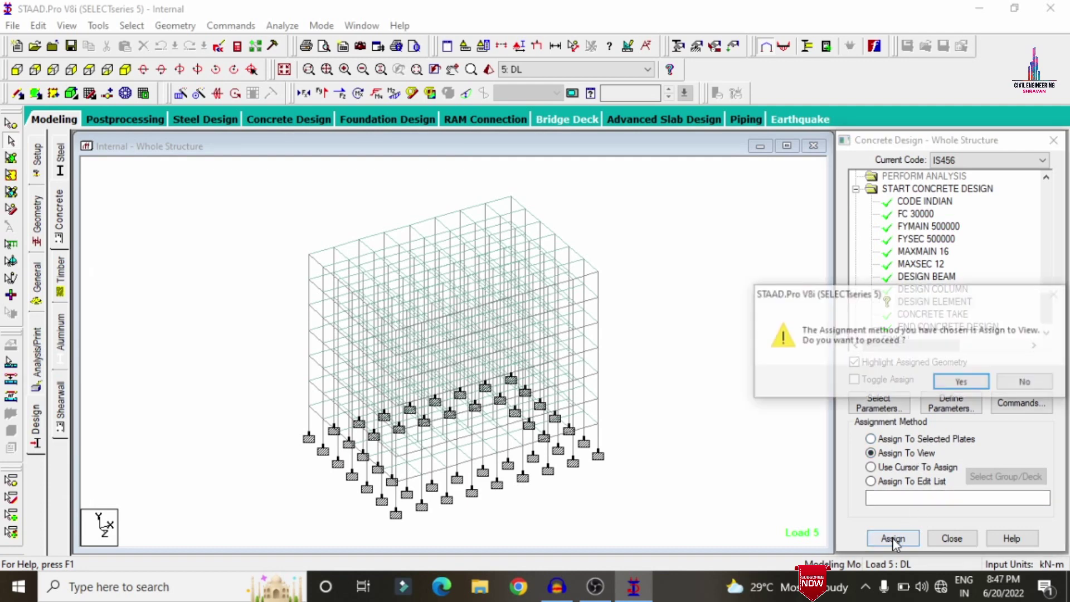
key(Return)
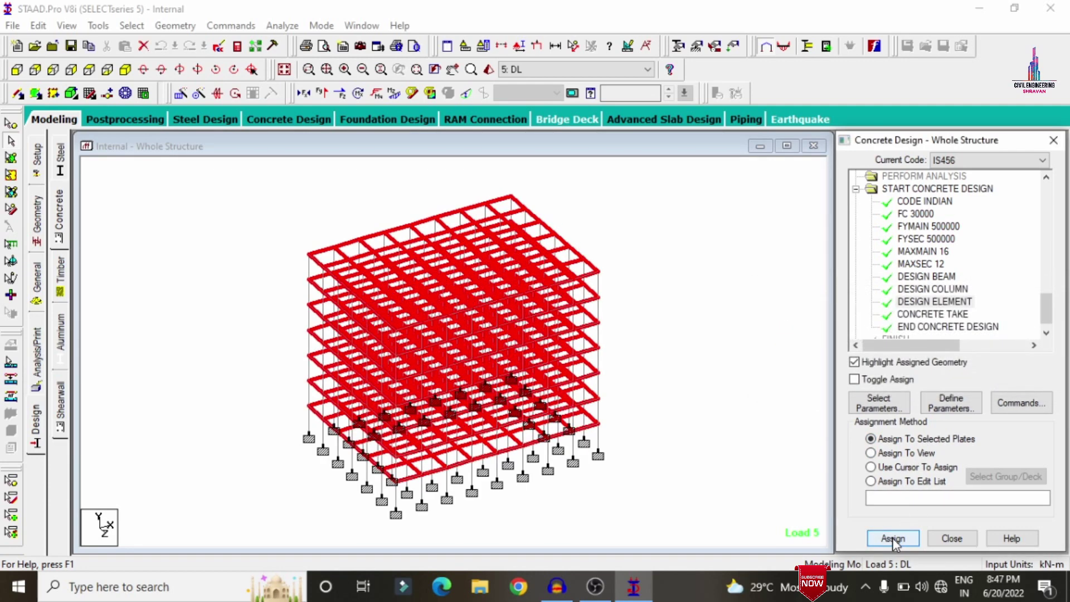
click(793, 353)
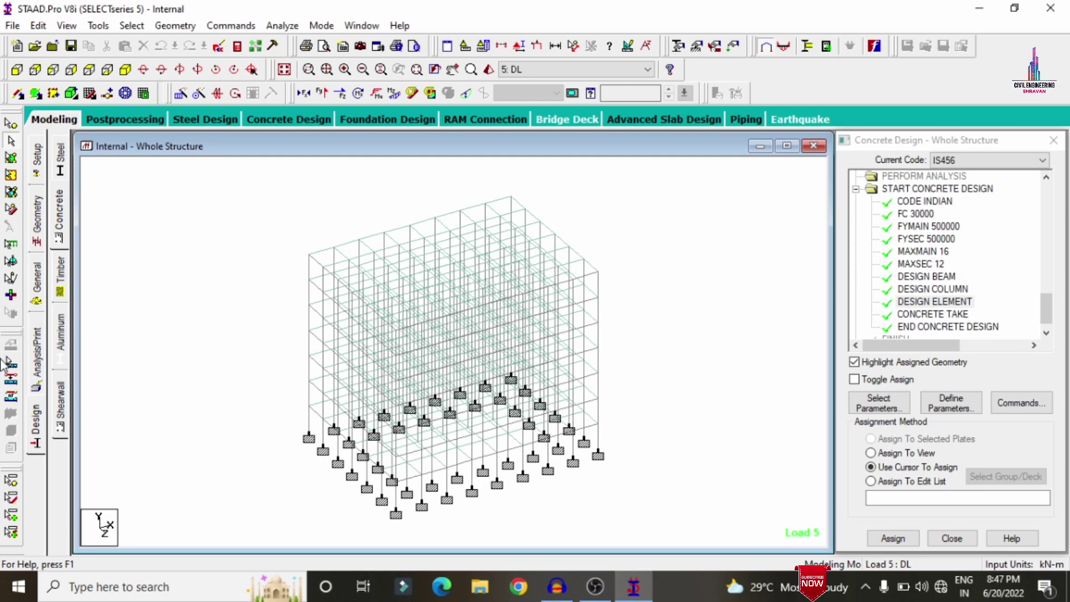
Step: Add a PERFORM ANALYSIS command with no print option to the input
click(34, 370)
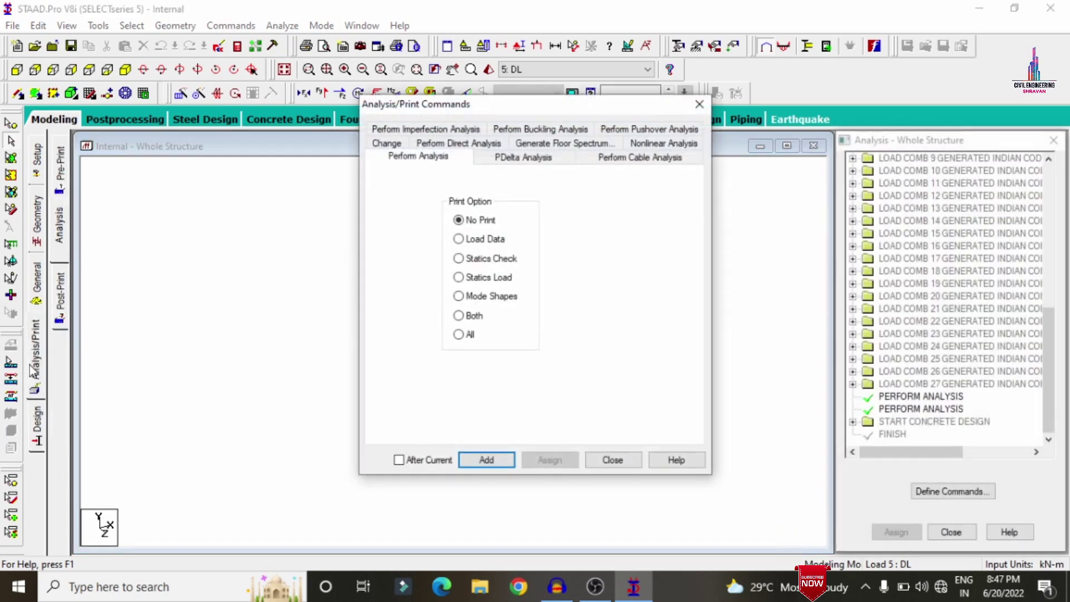
click(482, 458)
click(606, 462)
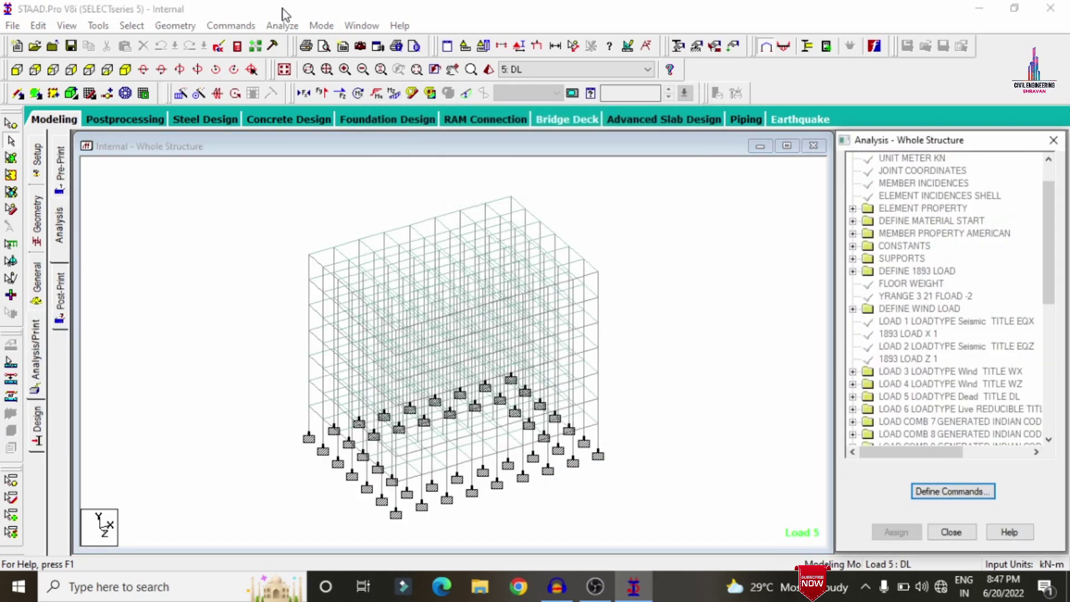
Step: Save and run the analysis and design, then go to Post Processing mode
click(283, 26)
click(297, 43)
key(Return)
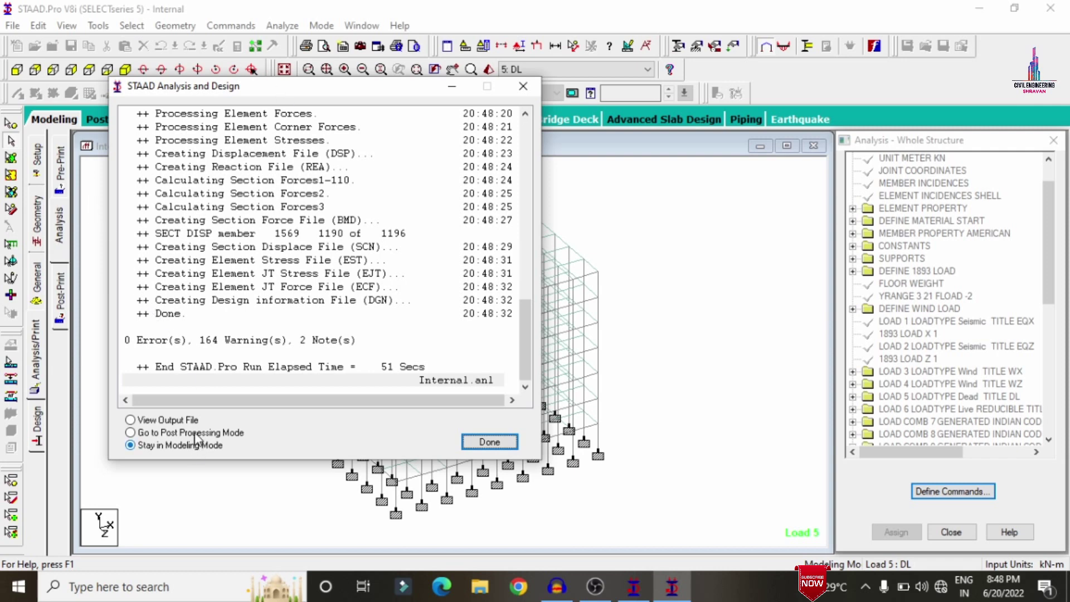
click(190, 436)
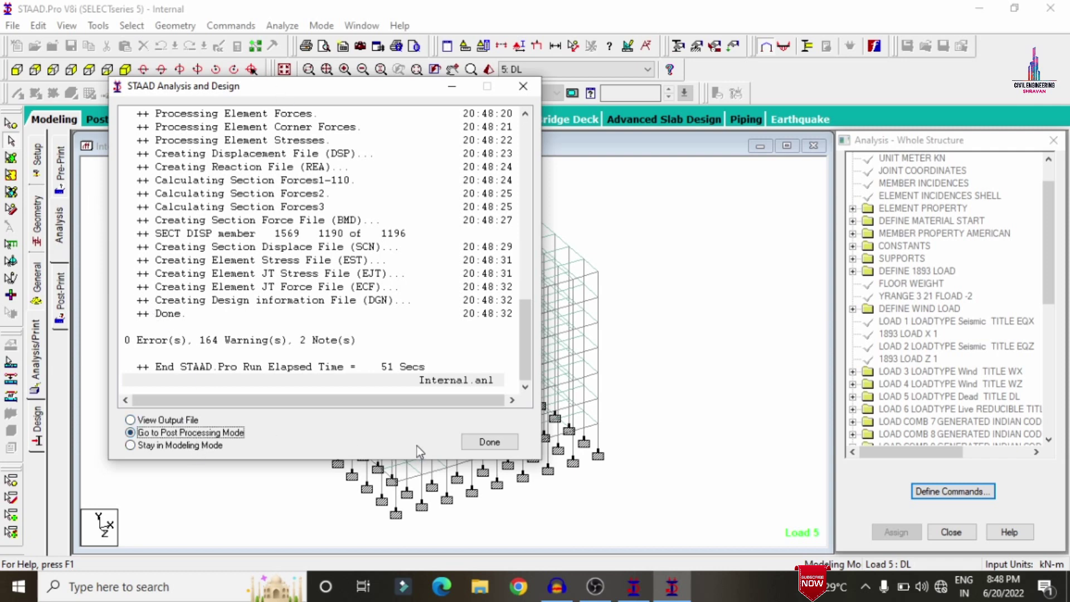
click(488, 441)
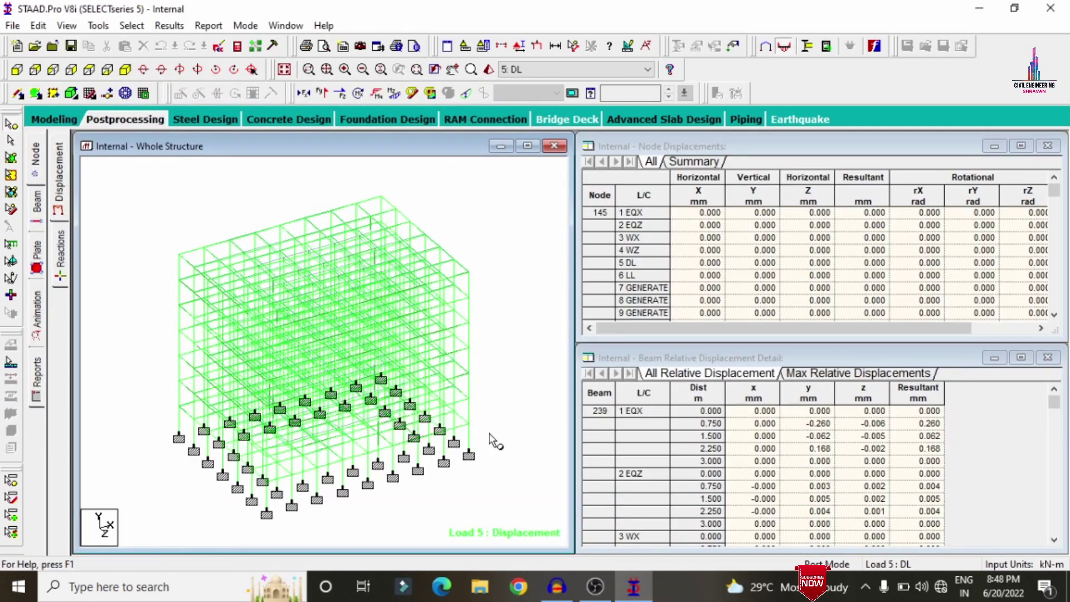
Step: Hide the deflected shape and view beam 1575's concrete design results
click(469, 101)
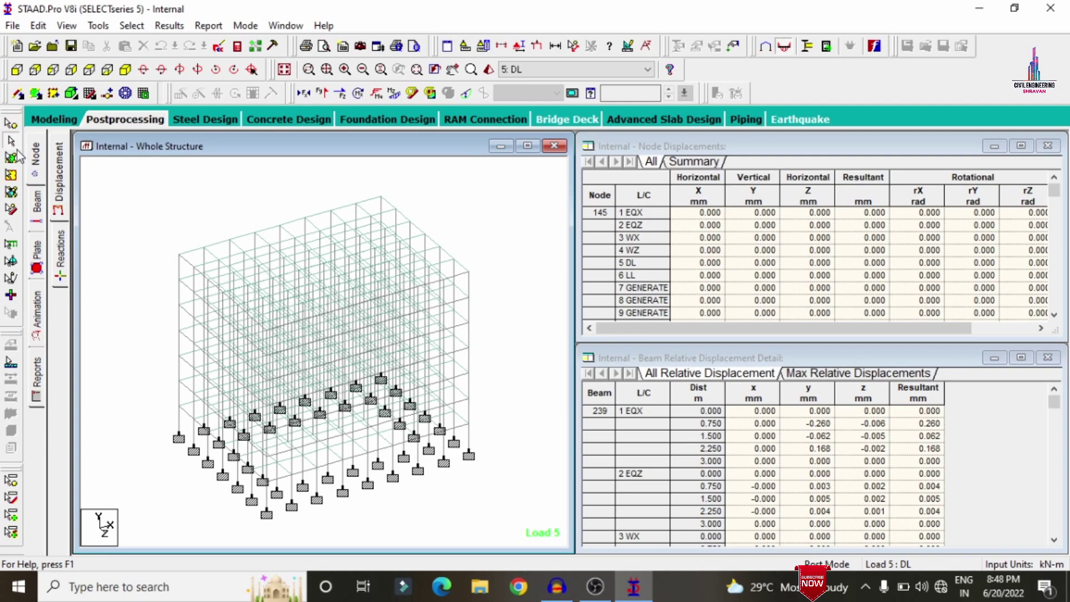
click(461, 263)
double_click(460, 262)
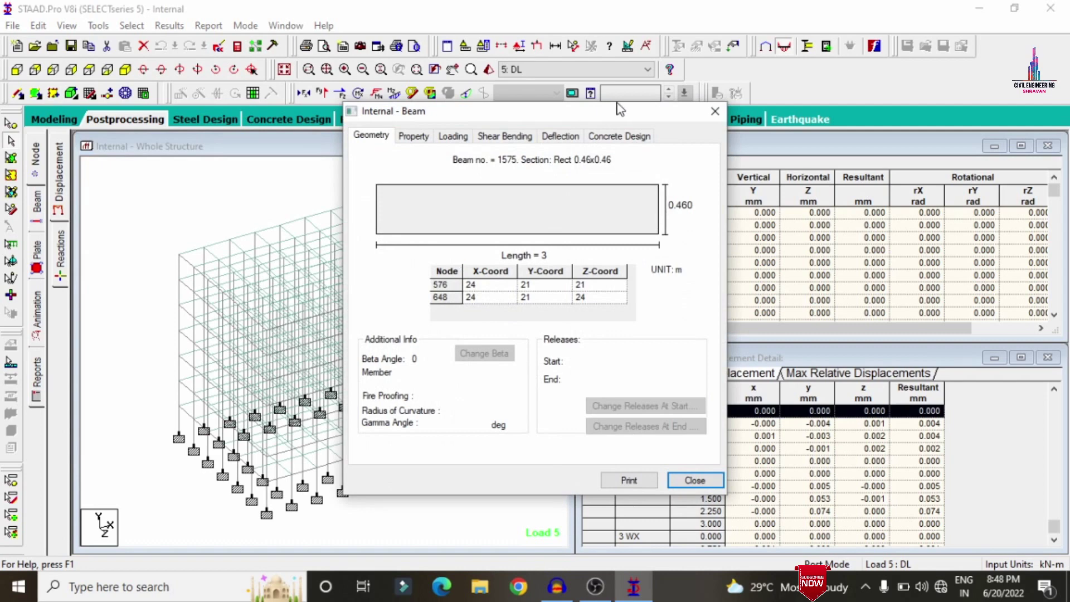
click(619, 137)
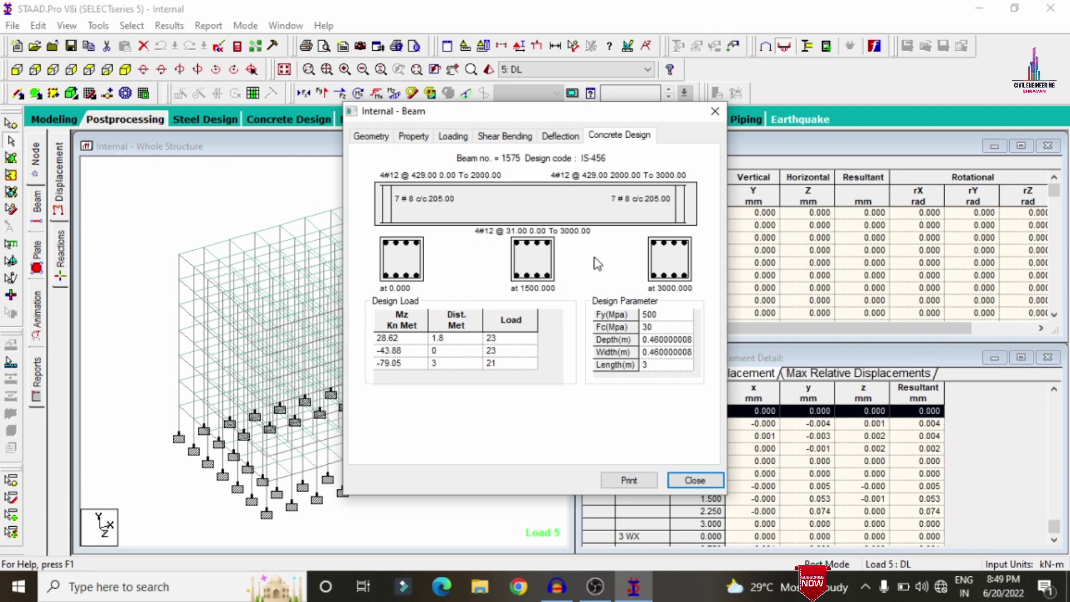
click(675, 480)
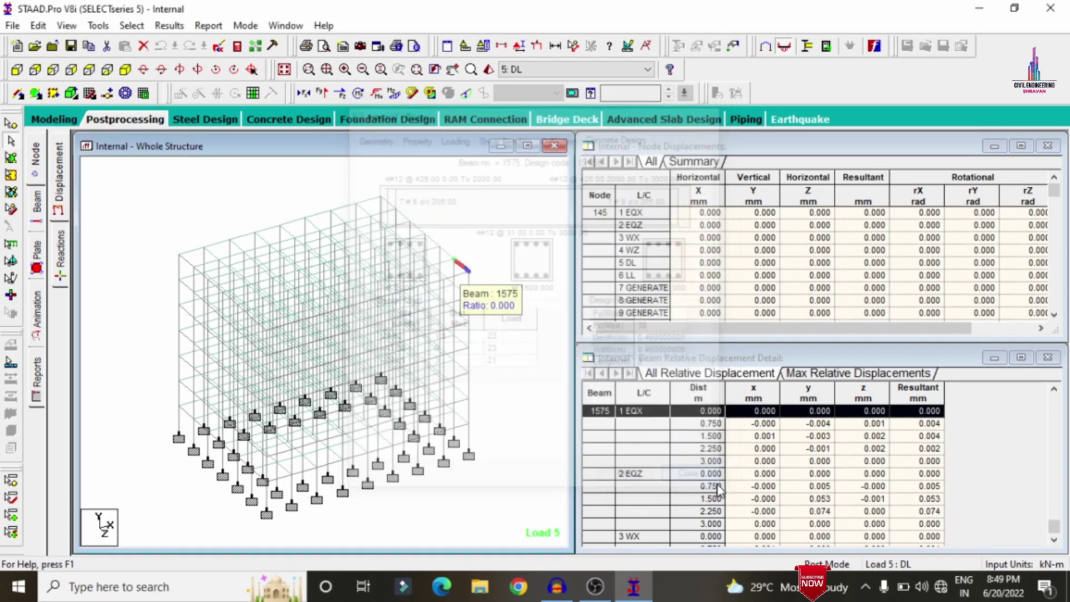
Step: View the concrete design results for member 1071
click(529, 319)
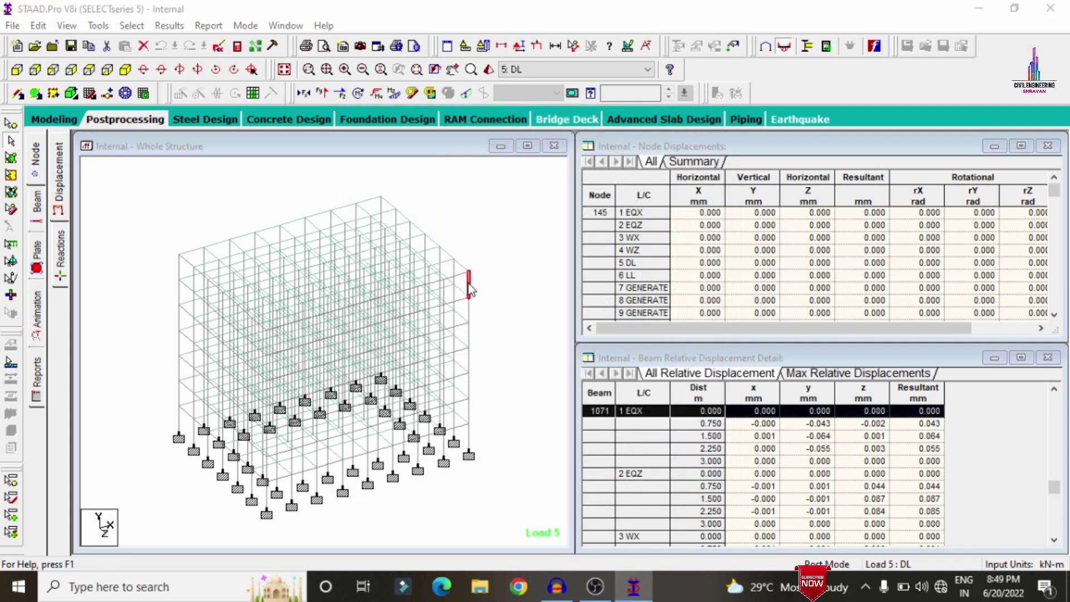
double_click(471, 282)
click(618, 136)
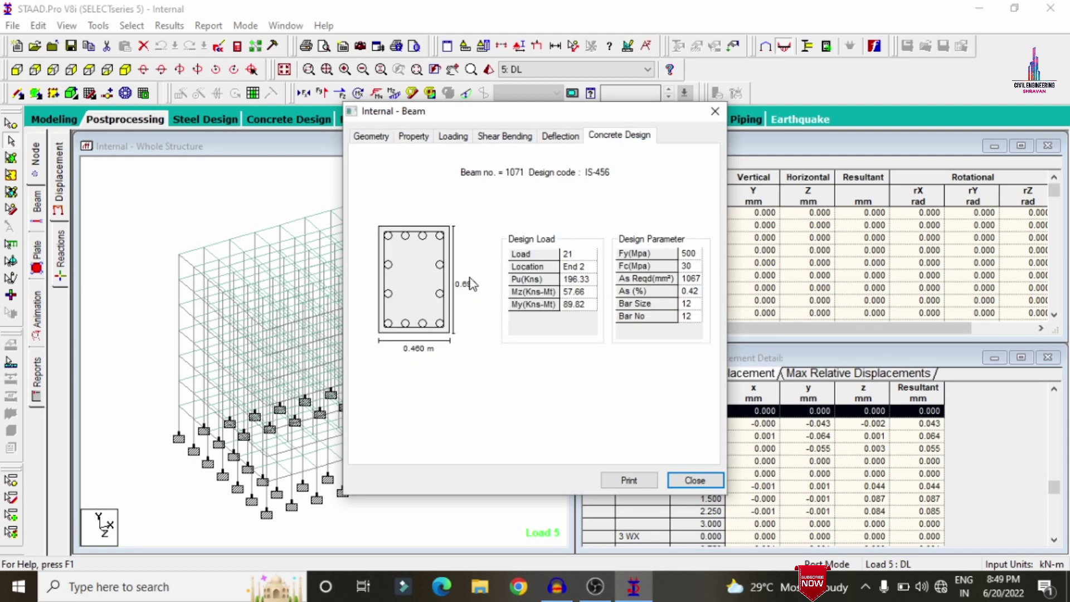
click(715, 111)
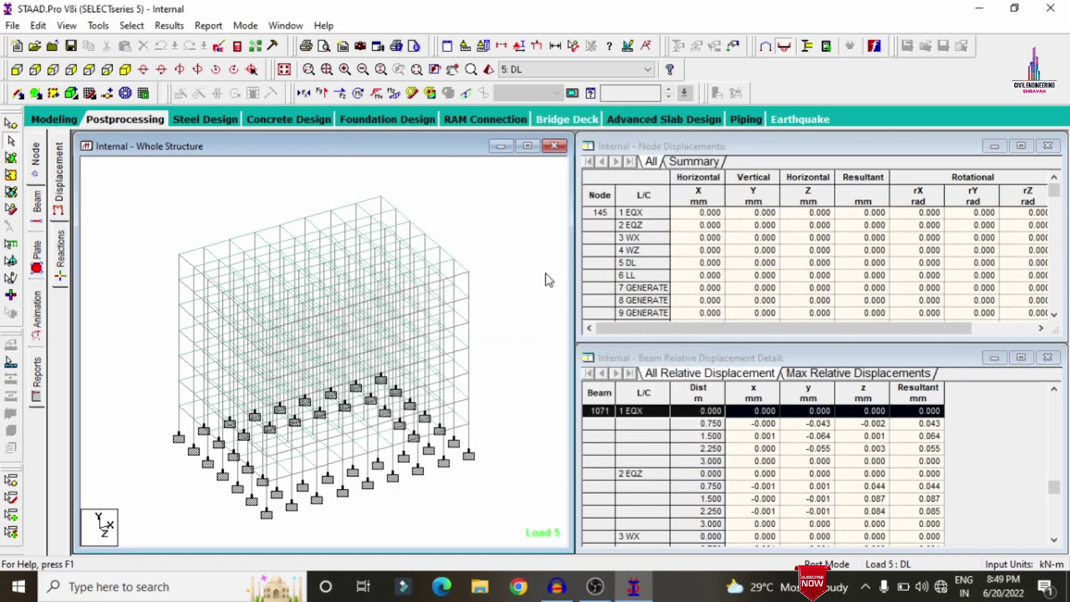
Step: Include load cases 1–6 (EQX, EQZ, WX, WZ, DL, LL) and launch STAAD.foundation
click(402, 119)
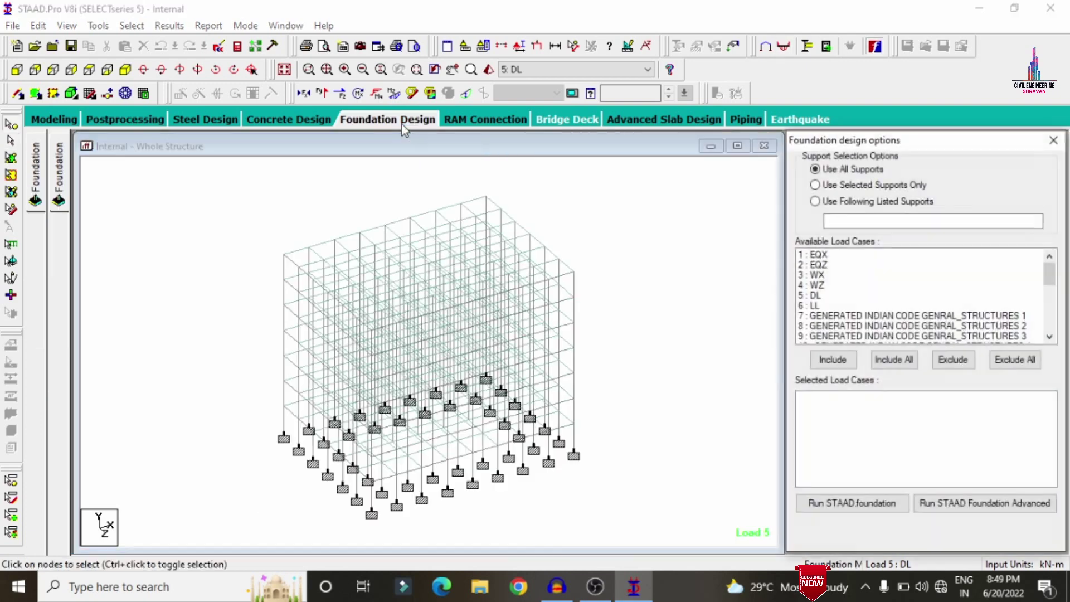
click(822, 256)
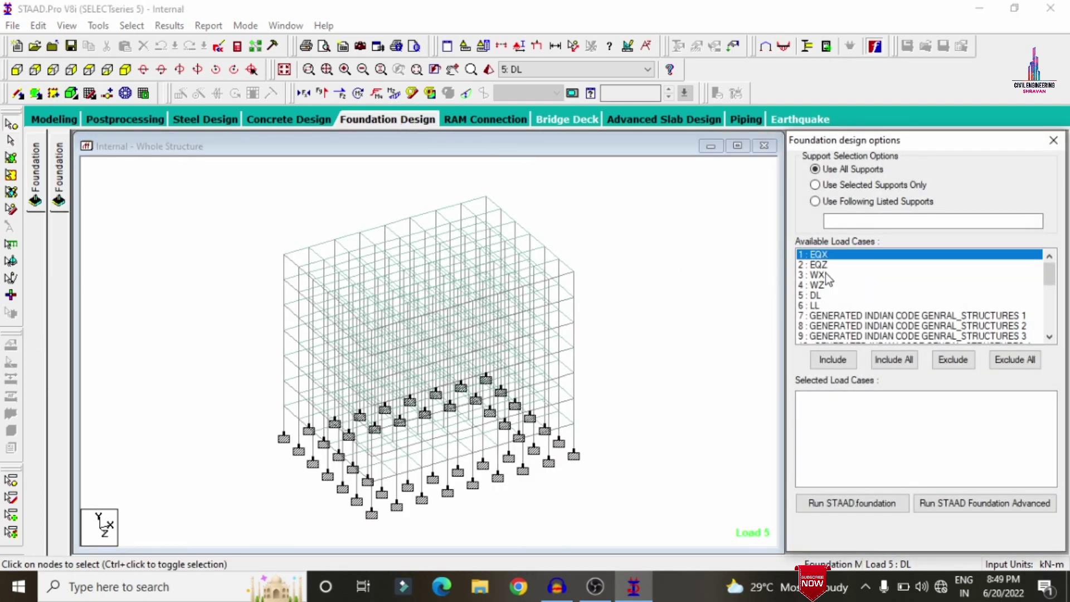
ctrl+click(827, 266)
ctrl+click(828, 275)
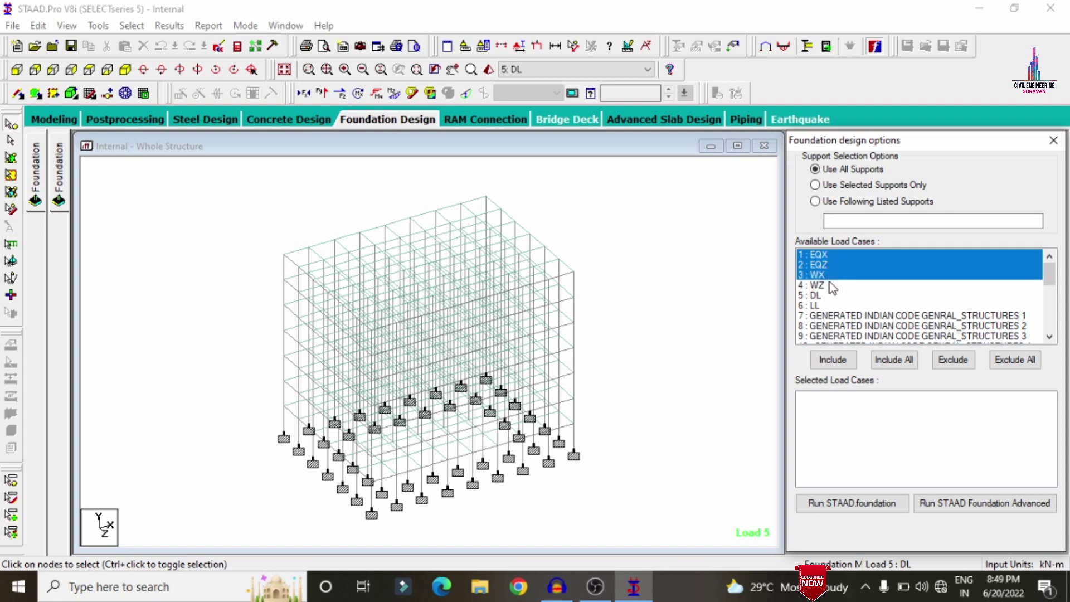
ctrl+click(833, 287)
ctrl+click(831, 297)
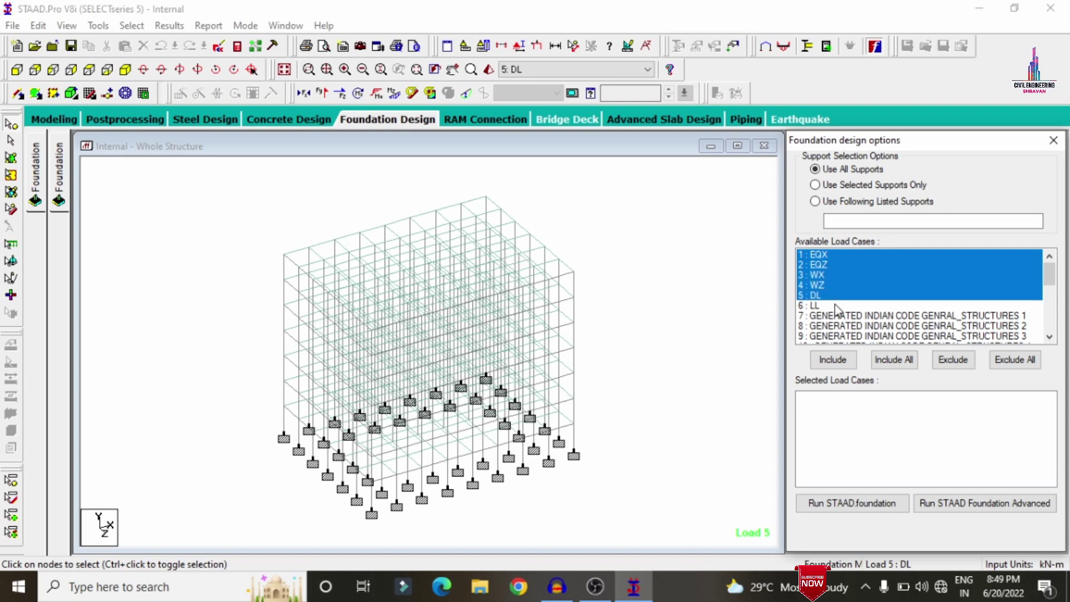
ctrl+click(837, 306)
click(838, 361)
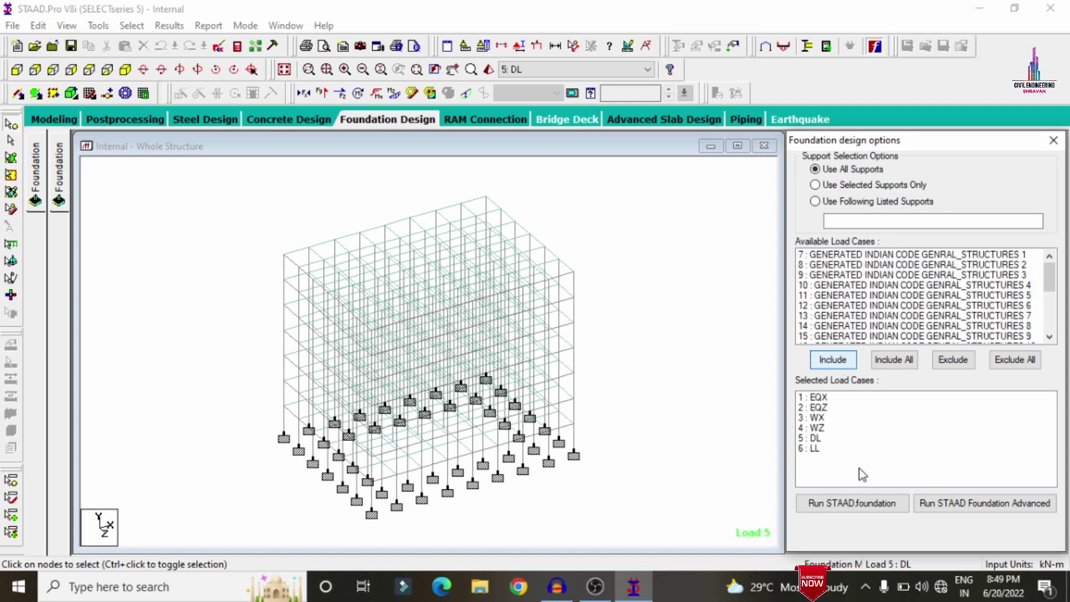
click(871, 507)
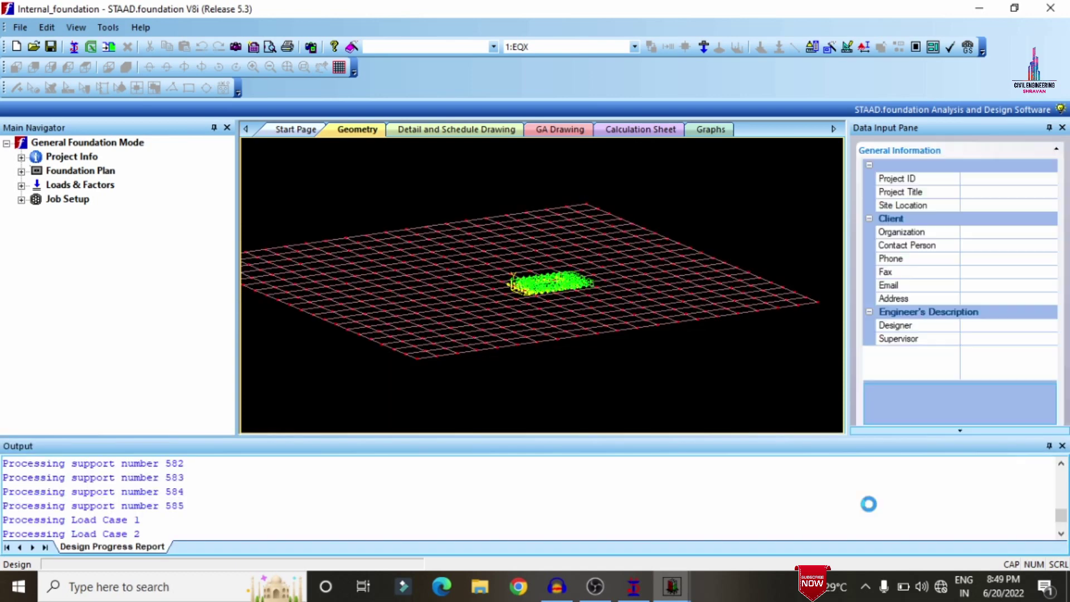
Step: Generate INDIAN-table service combinations 101–102 and ultimate combinations 201–204
click(1062, 446)
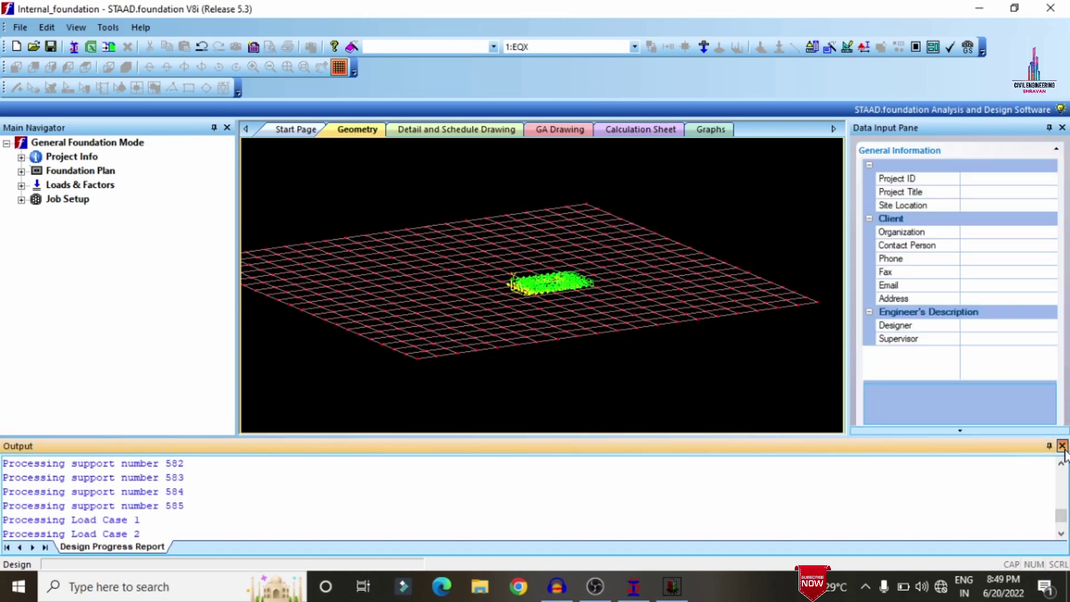
click(21, 187)
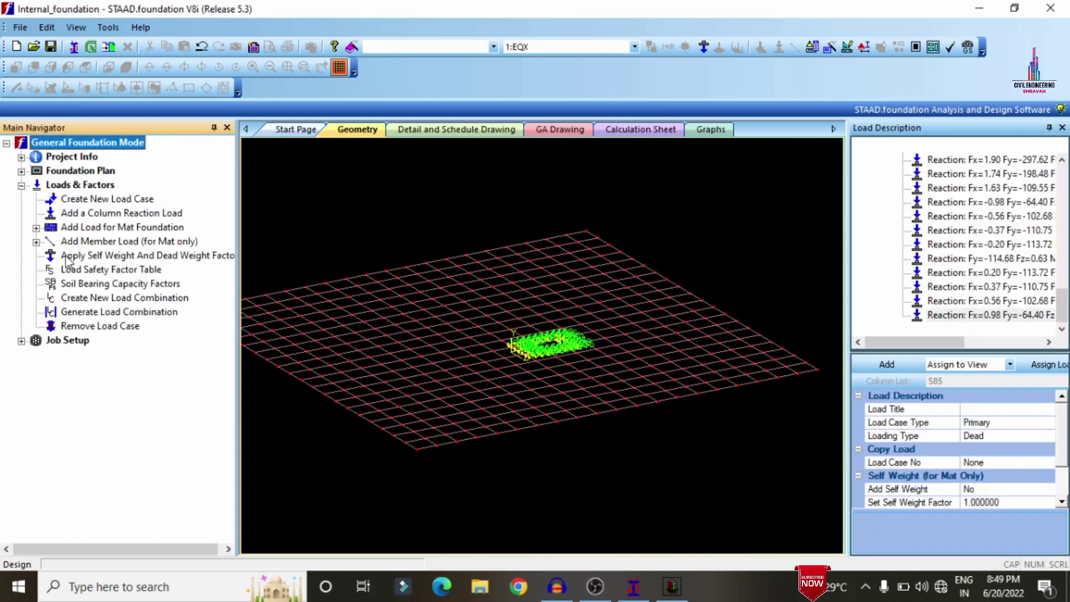
click(109, 301)
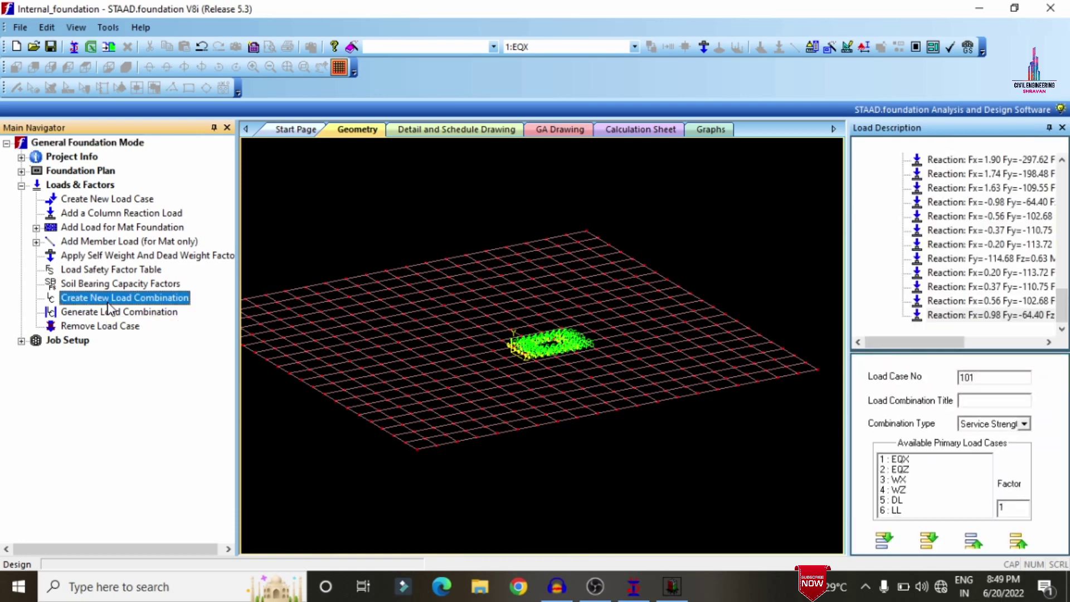
click(124, 313)
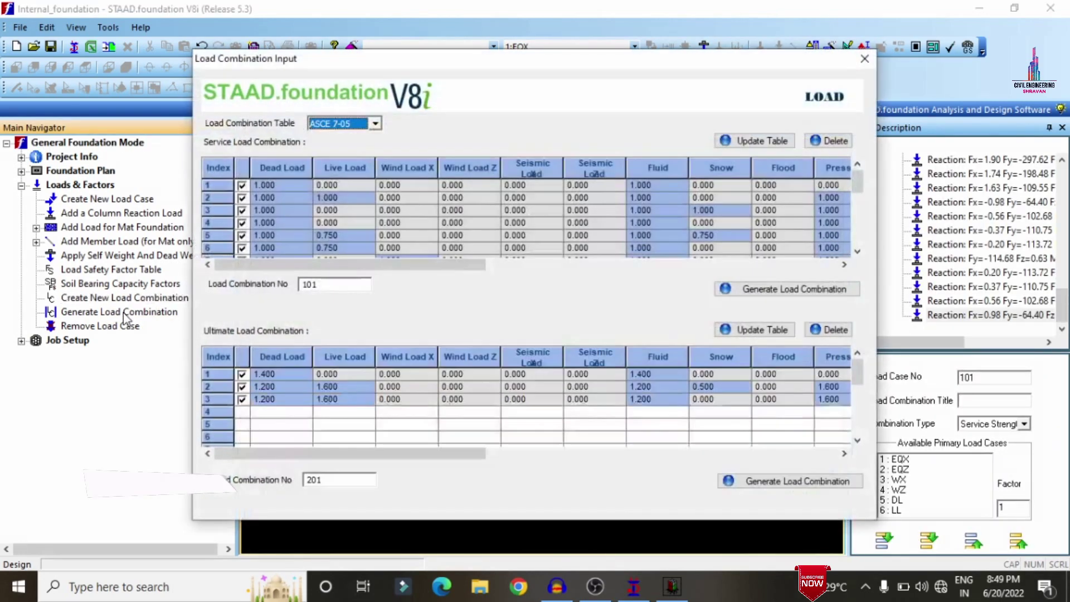
click(347, 121)
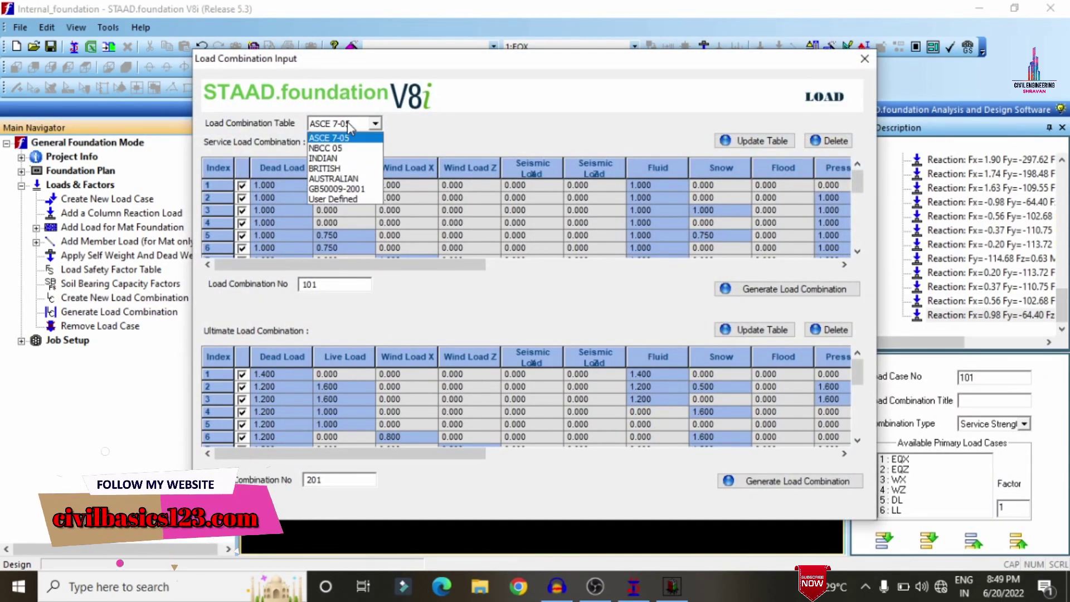
click(335, 157)
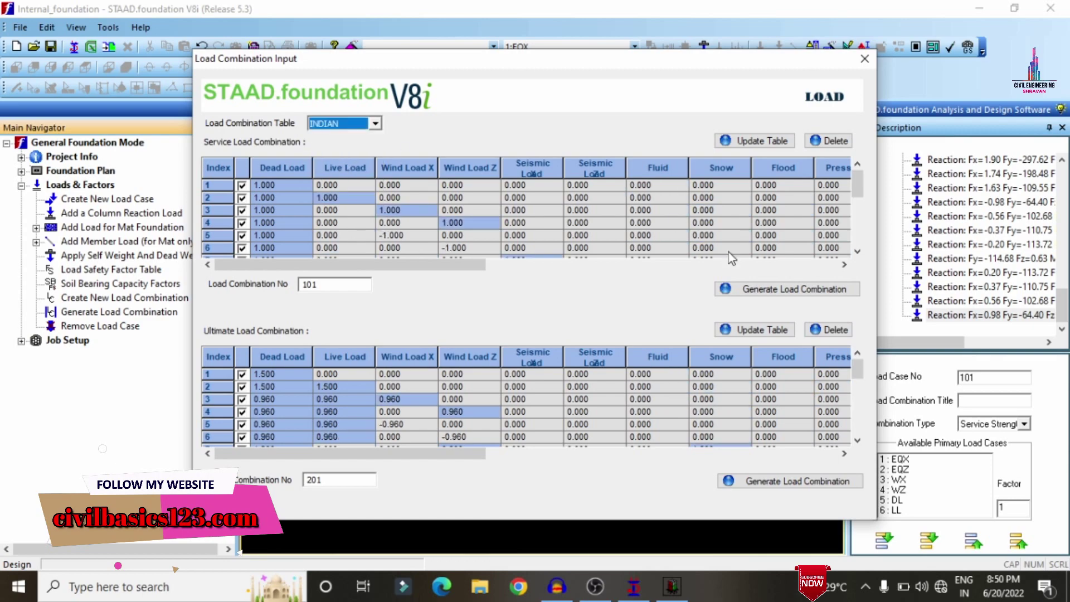
click(767, 291)
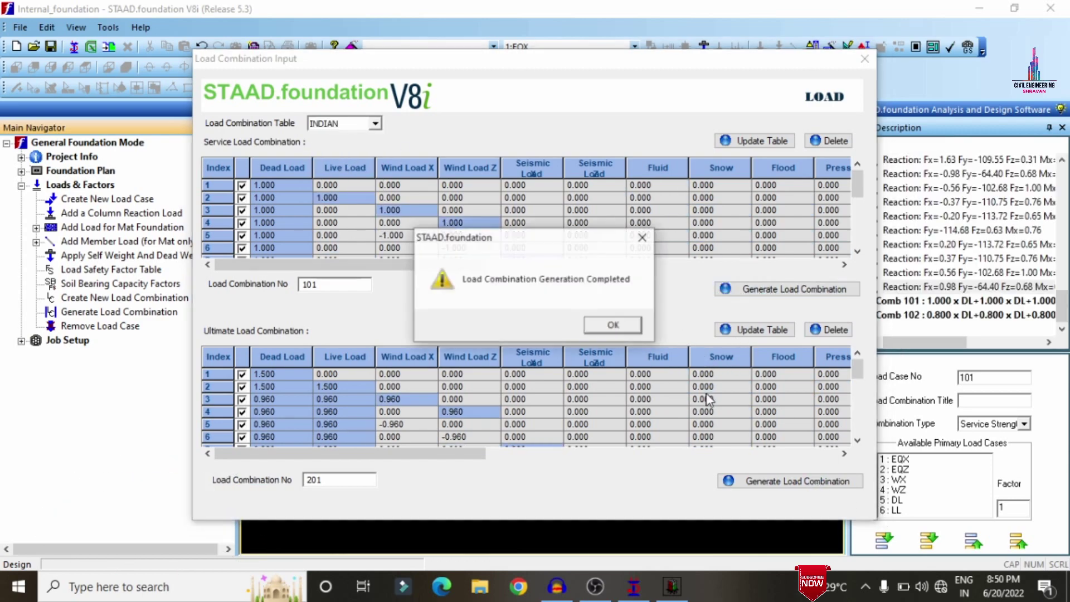
click(611, 327)
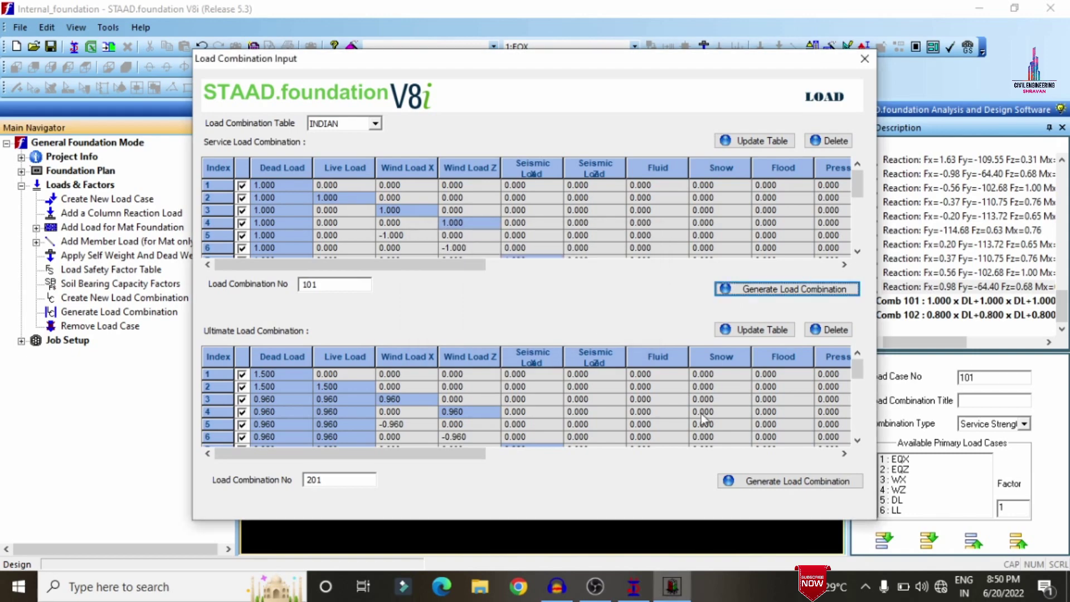
click(745, 483)
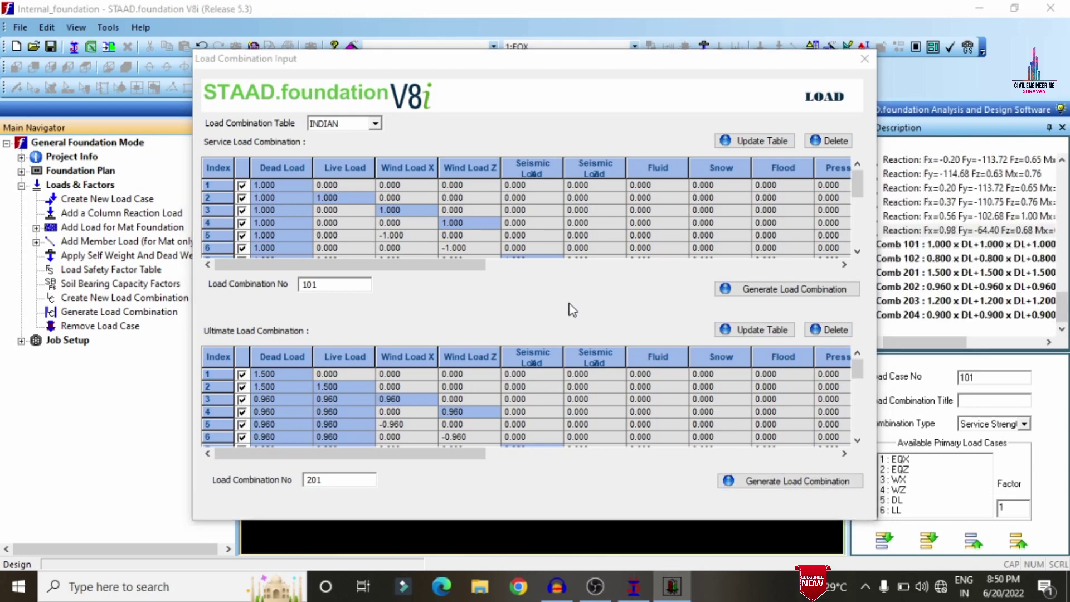
click(612, 326)
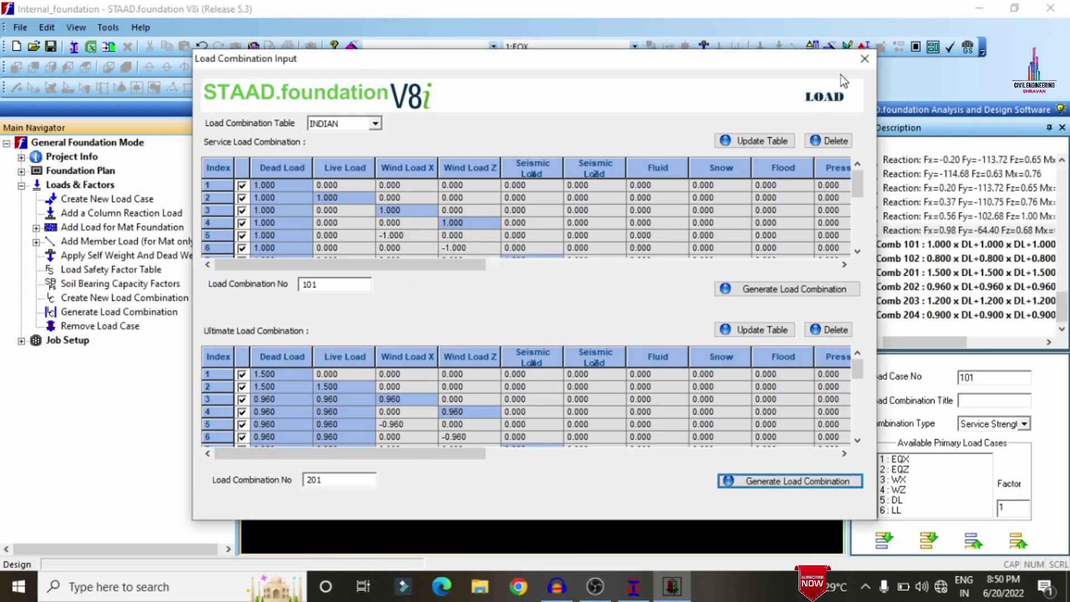
click(865, 59)
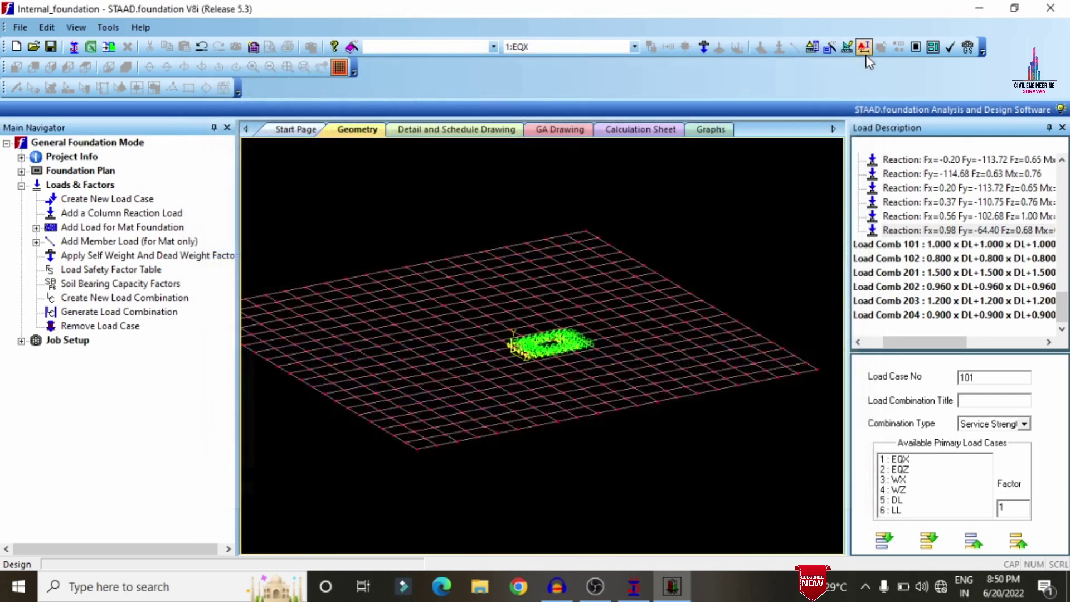
Step: Set up a new footing job named Inter with the Indian design code and SI units
click(22, 341)
click(84, 354)
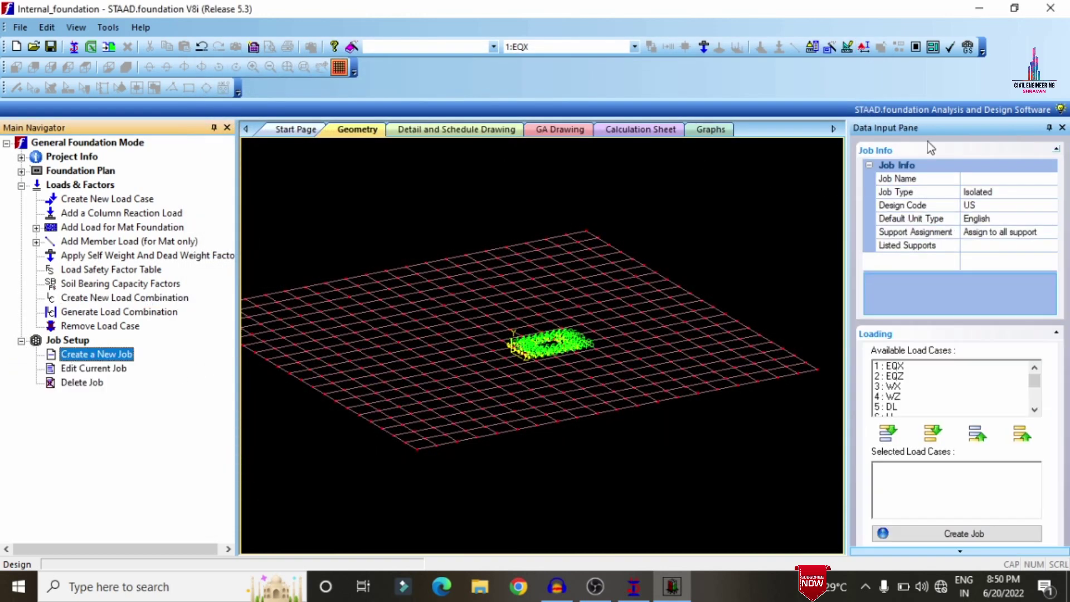
click(985, 179)
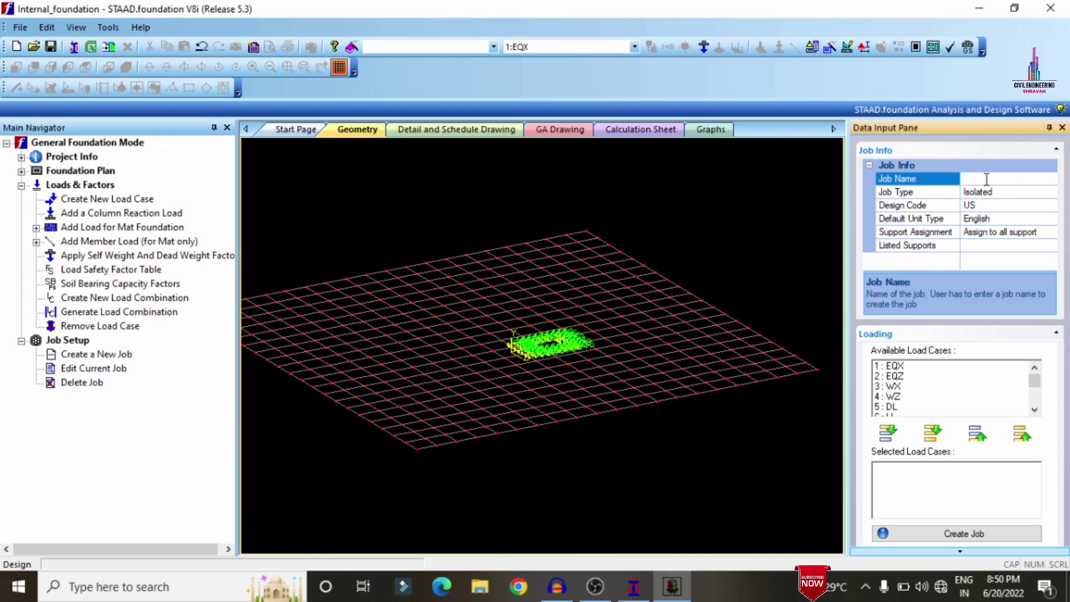
text(Inter)
click(1053, 206)
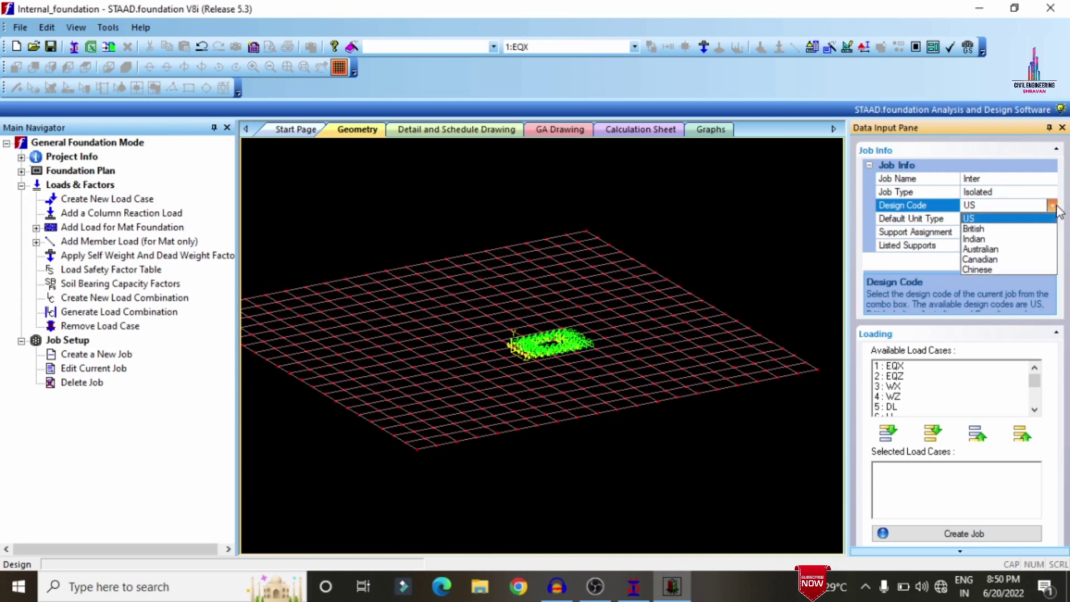
click(990, 243)
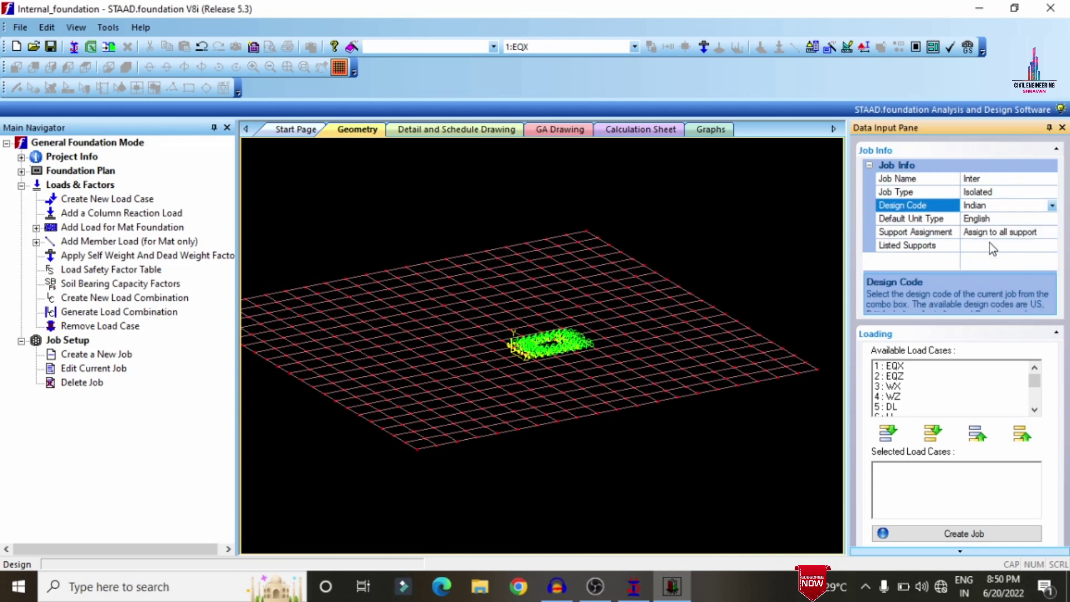
click(1034, 397)
Step: Add load combinations 101–204 to the job and create the isolated footing job
click(915, 386)
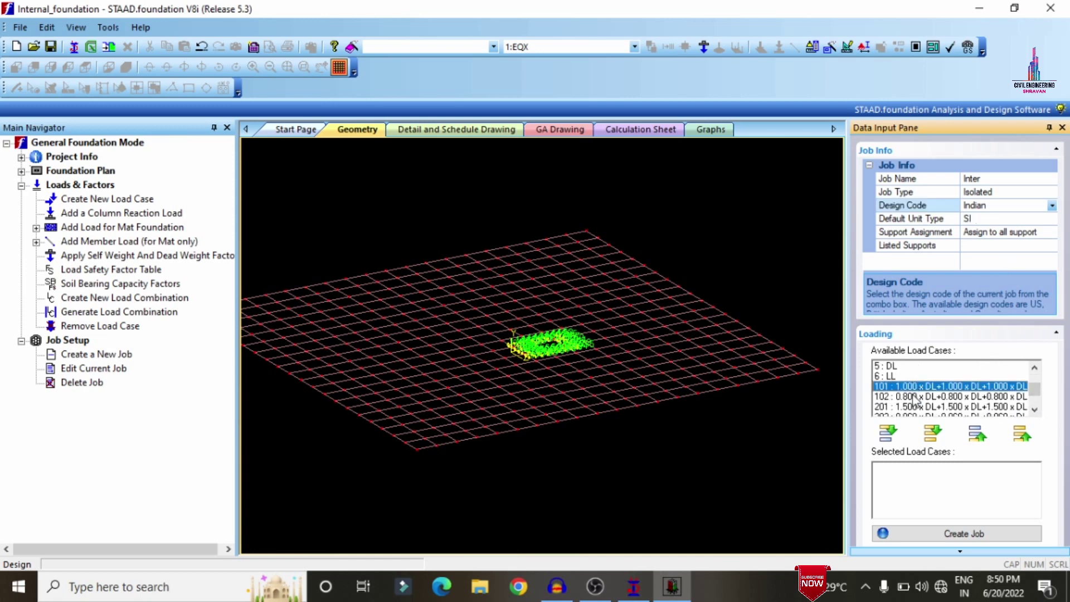
shift+click(914, 396)
shift+click(912, 406)
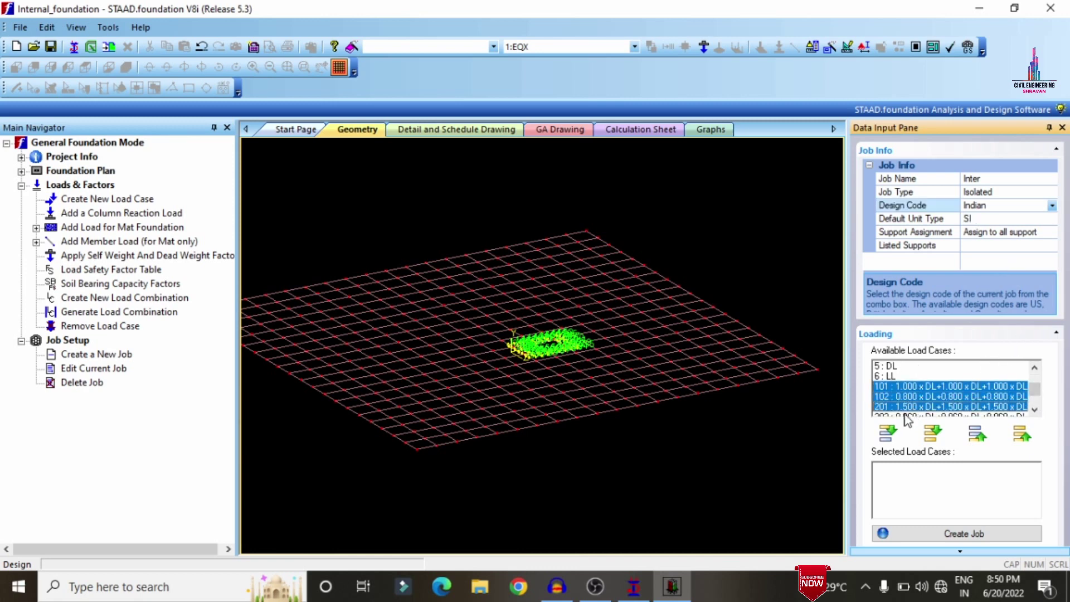
shift+click(904, 414)
shift+click(892, 415)
shift+click(891, 416)
click(888, 432)
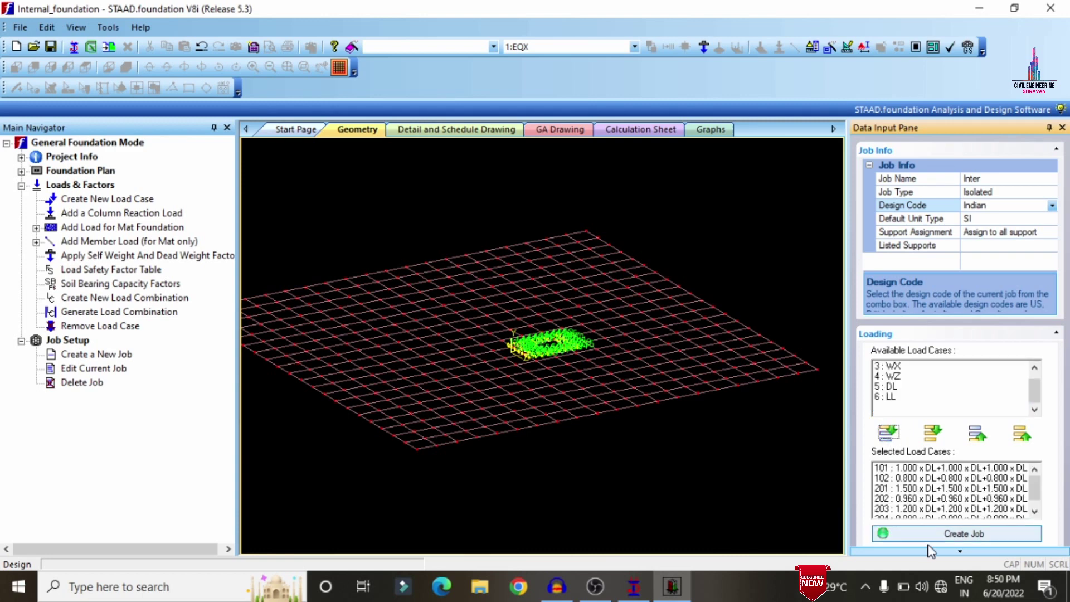
click(950, 535)
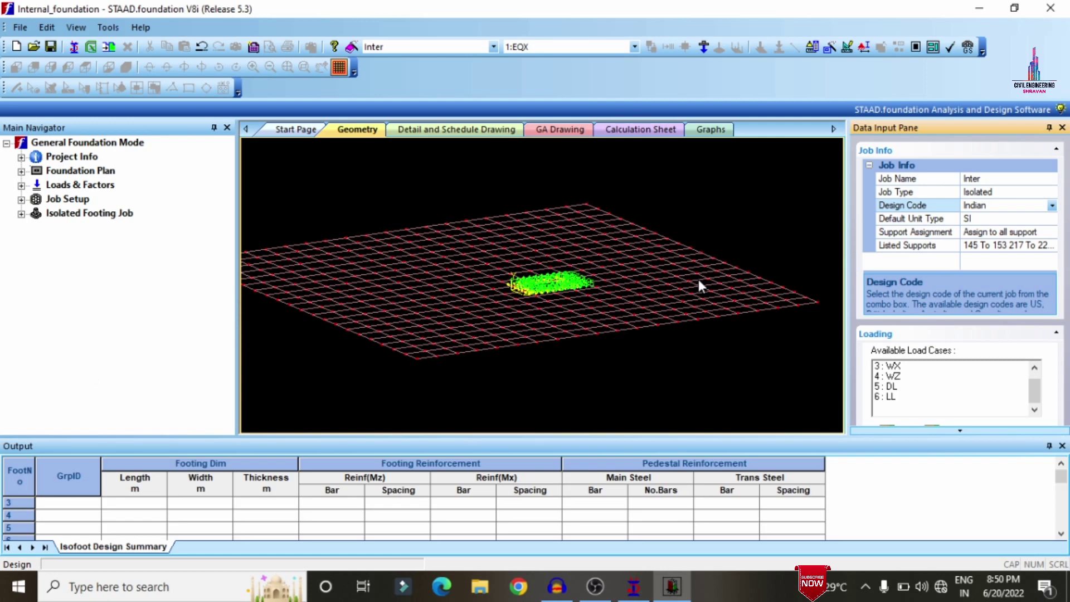
Step: Review the concrete, rebar, cover and soil parameters, setting soil bearing capacity to 180
click(1062, 446)
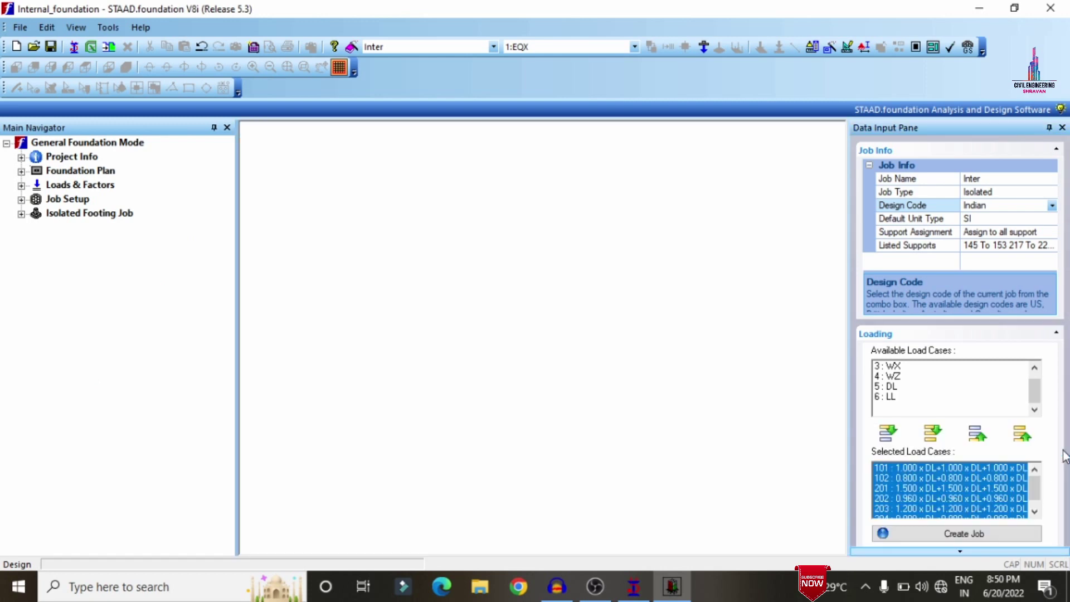
click(21, 213)
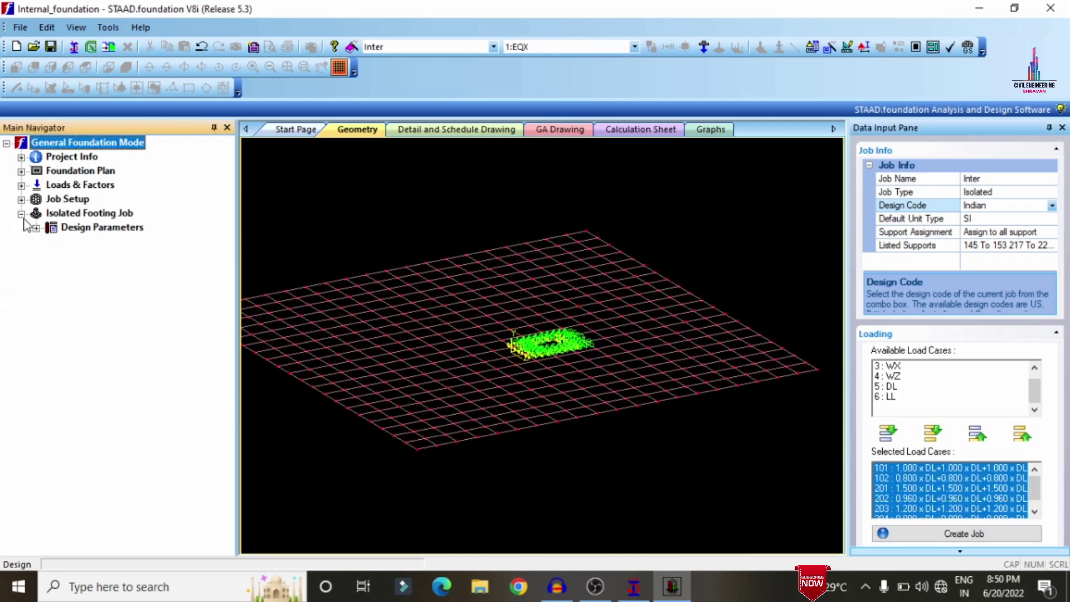
click(36, 228)
click(91, 244)
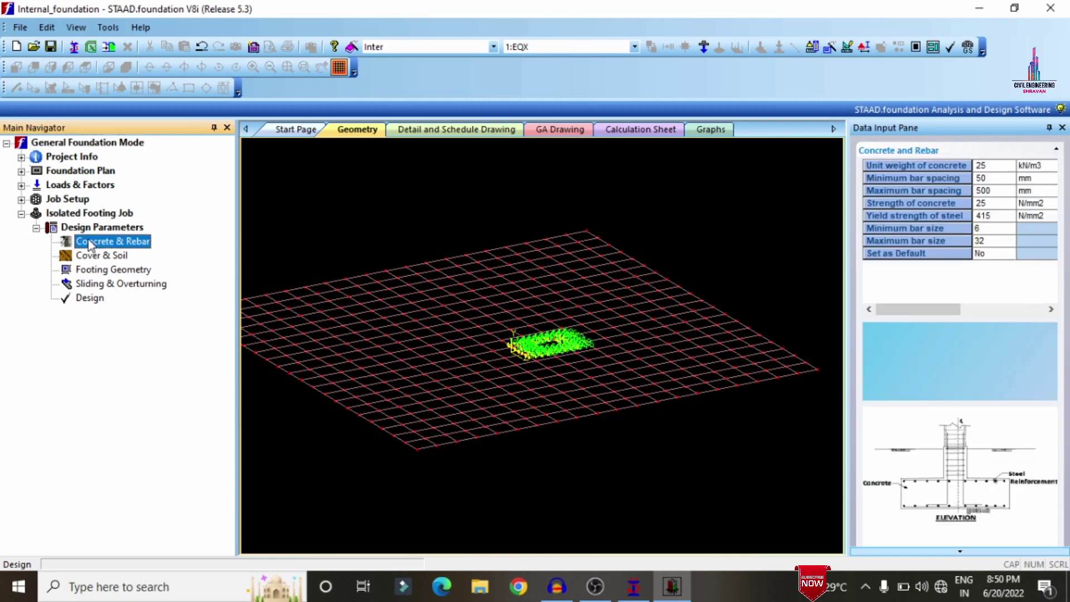
click(104, 258)
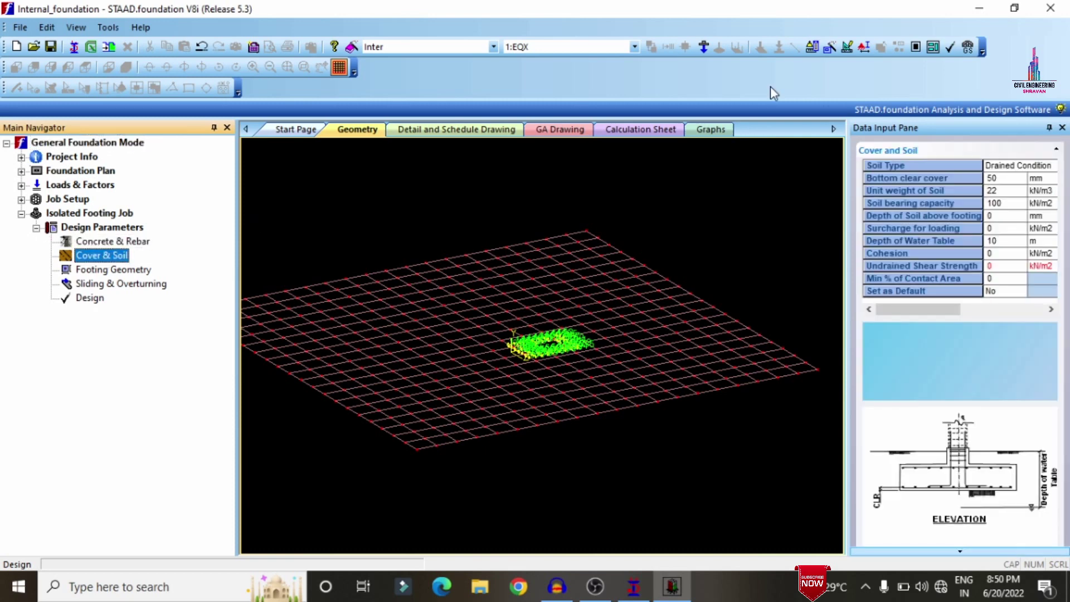
click(1022, 210)
text(18)
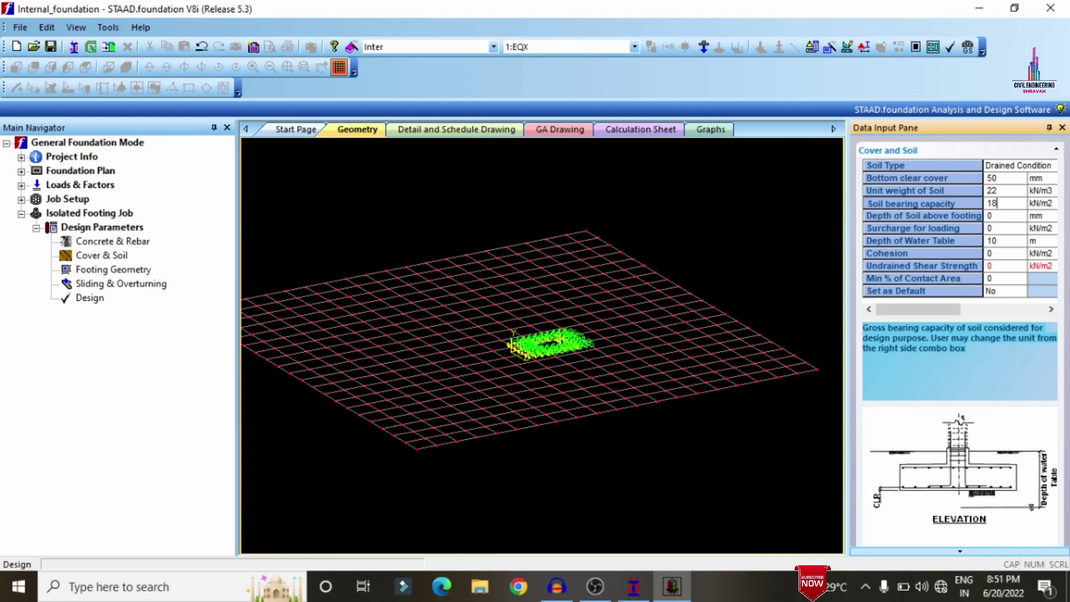
text(00)
Step: Check geometry and sliding/overturning parameters, then run the isolated footing design
click(111, 271)
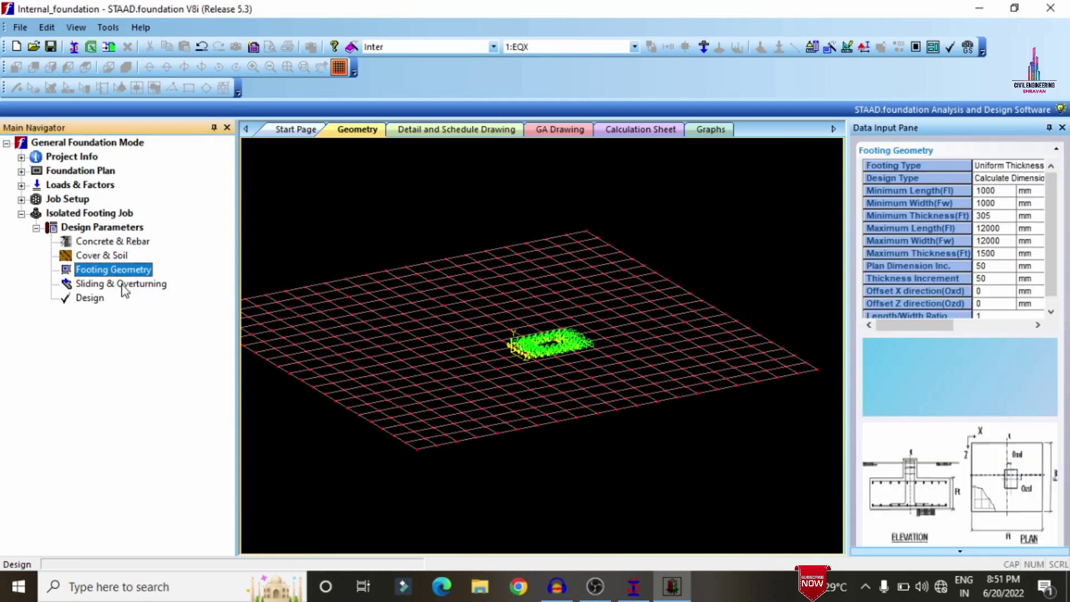
click(120, 284)
click(101, 301)
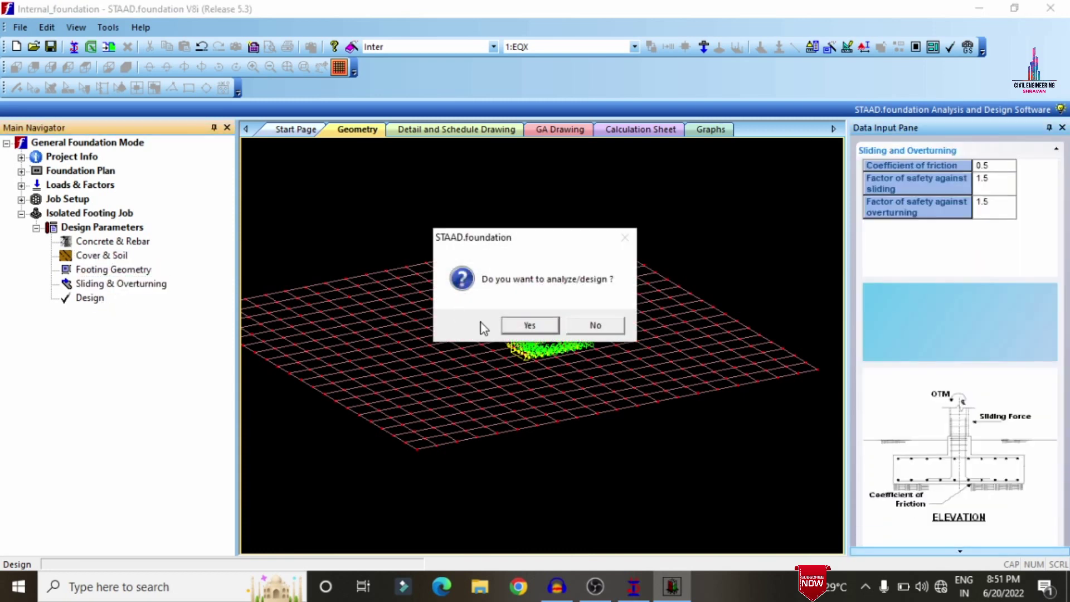
click(516, 321)
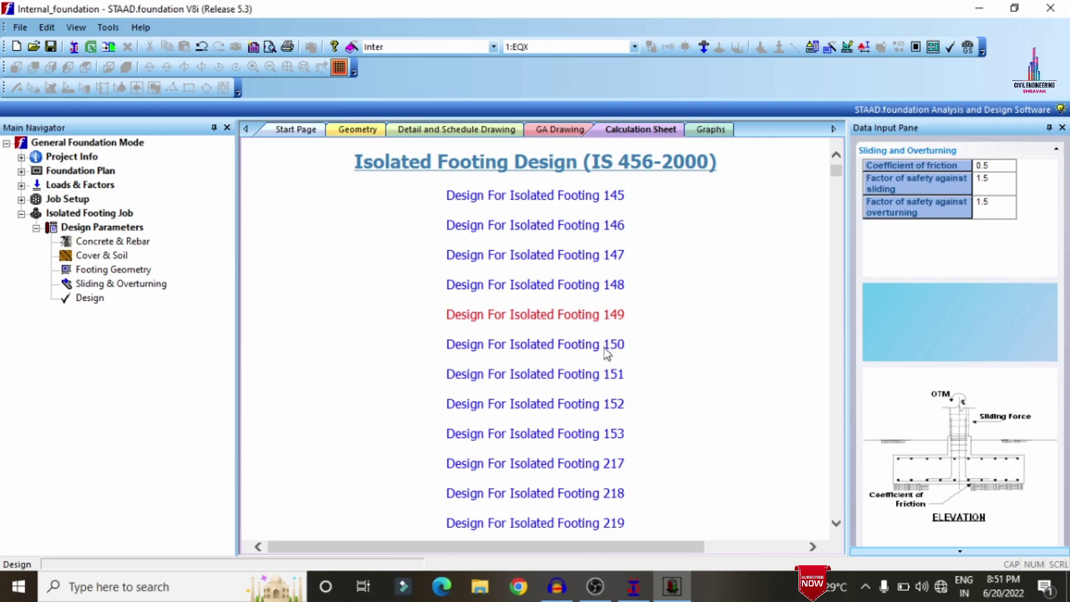
Step: Review Isolated Footing 150's calculation sheet, then switch to the Start Page and Geometry view
click(573, 350)
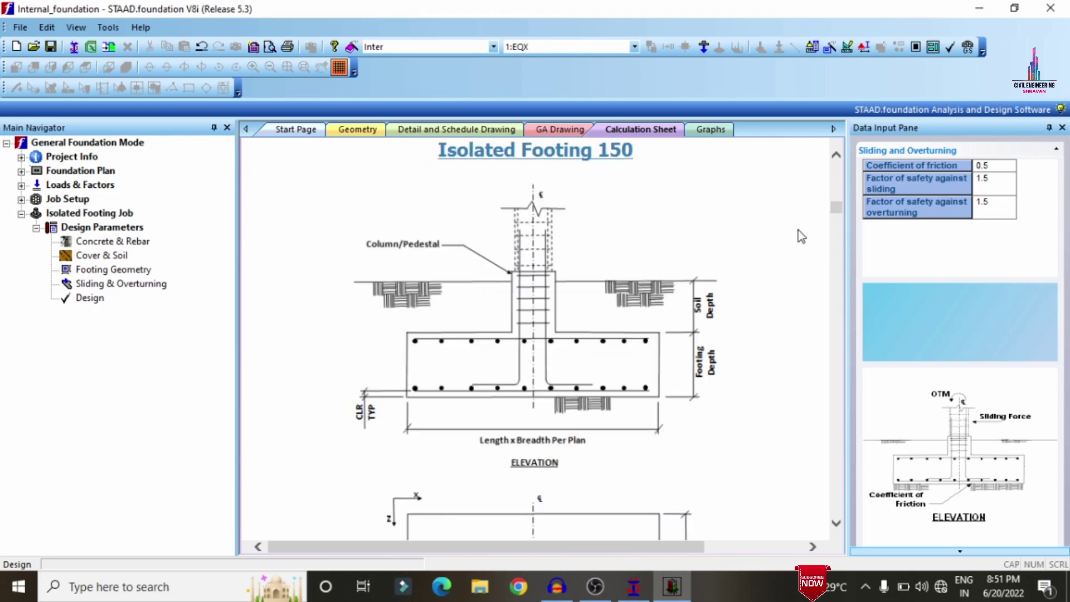
drag(838, 209, 825, 134)
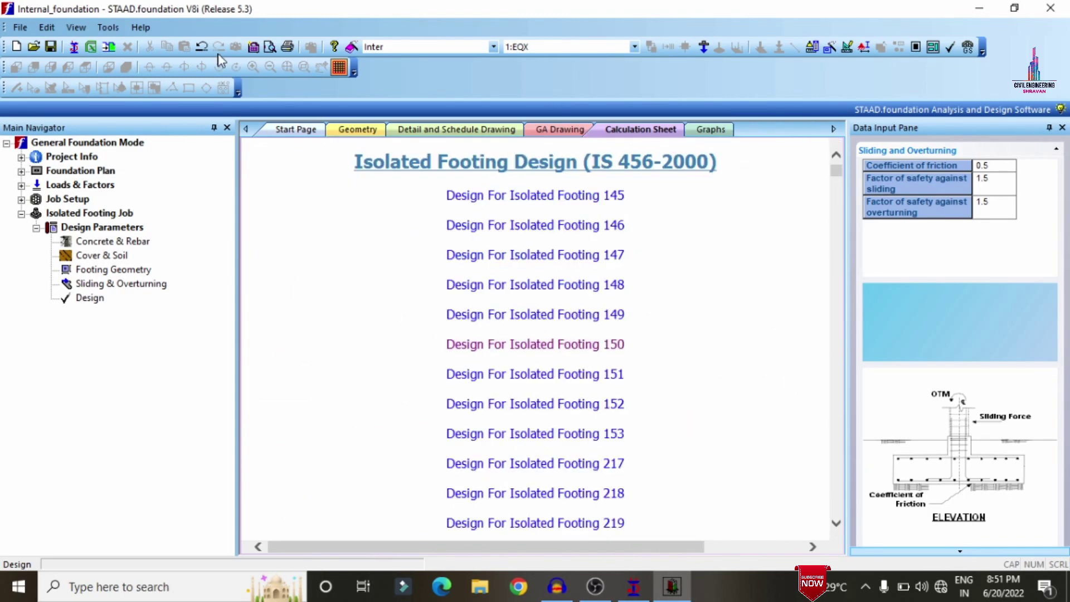
click(295, 129)
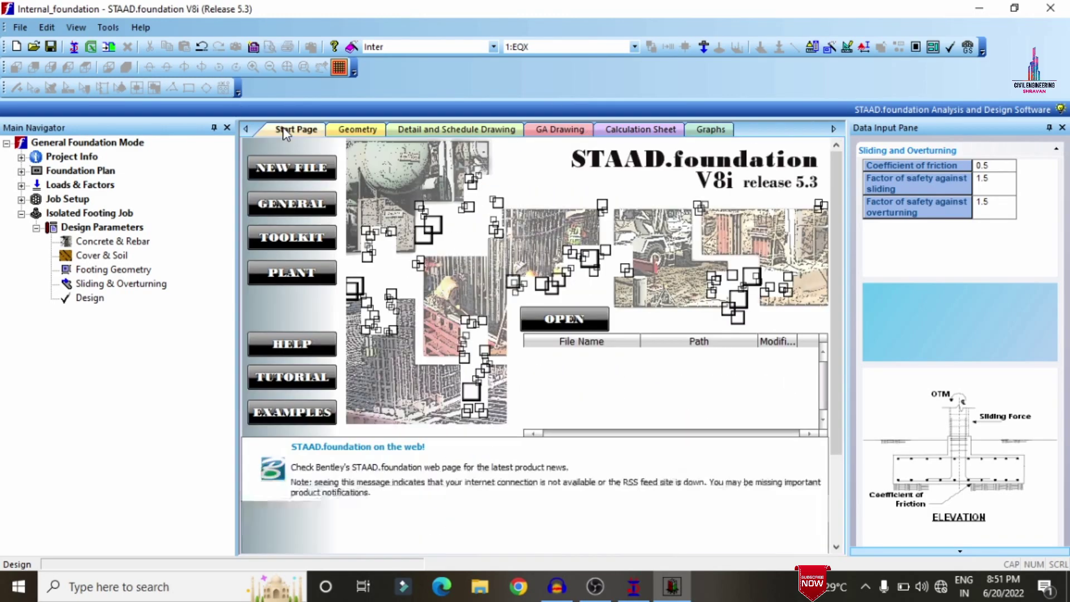
click(331, 133)
Step: Open the footing 145 detail and schedule drawing and zoom in on it
click(402, 132)
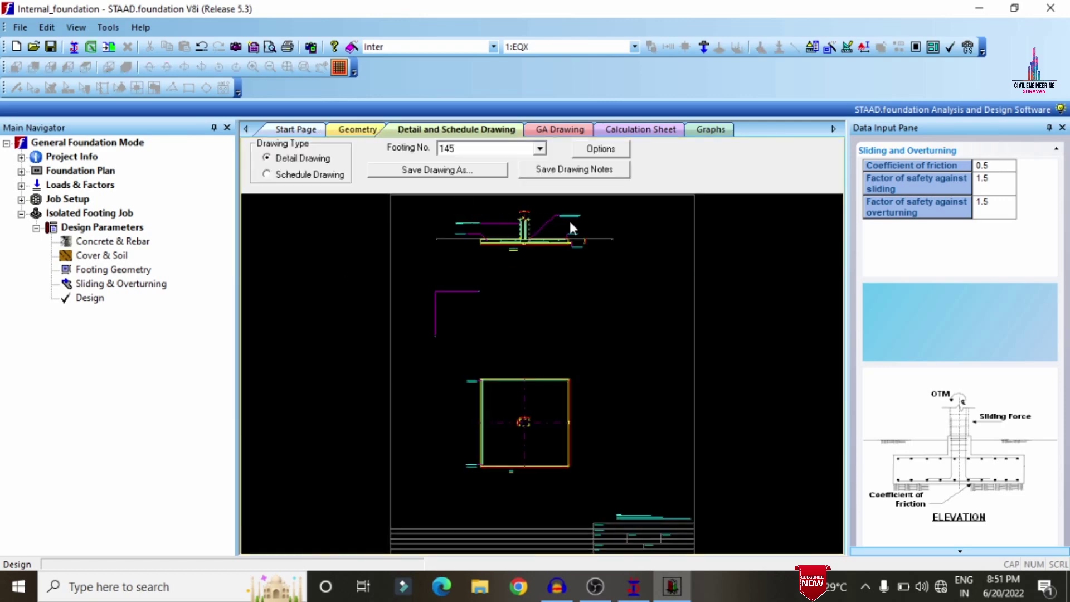
scroll(570, 221, up, 3)
scroll(462, 210, up, 2)
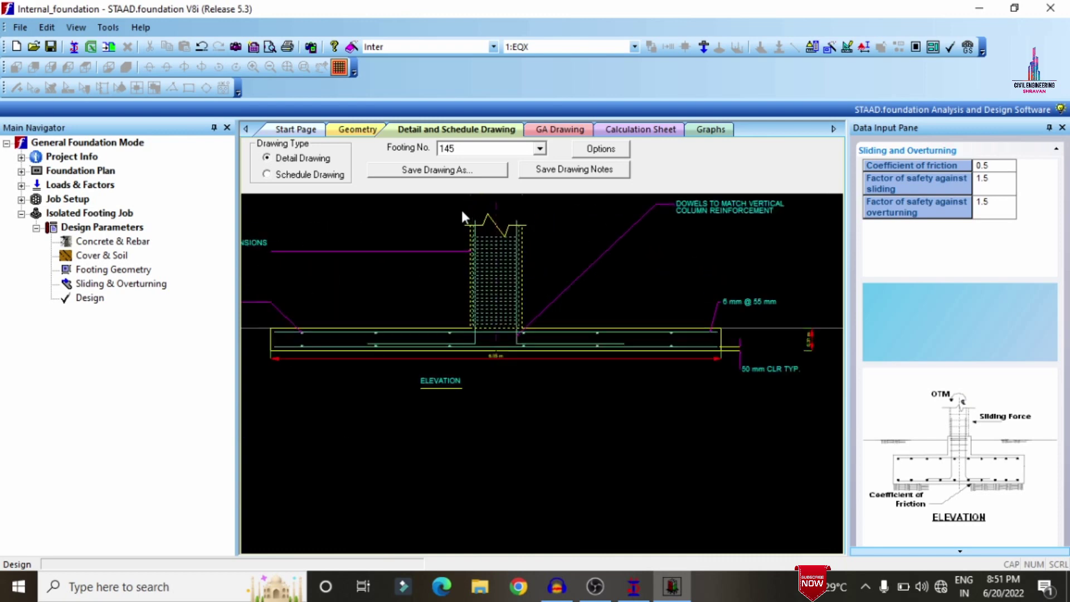
scroll(462, 210, up, 1)
scroll(461, 210, down, 2)
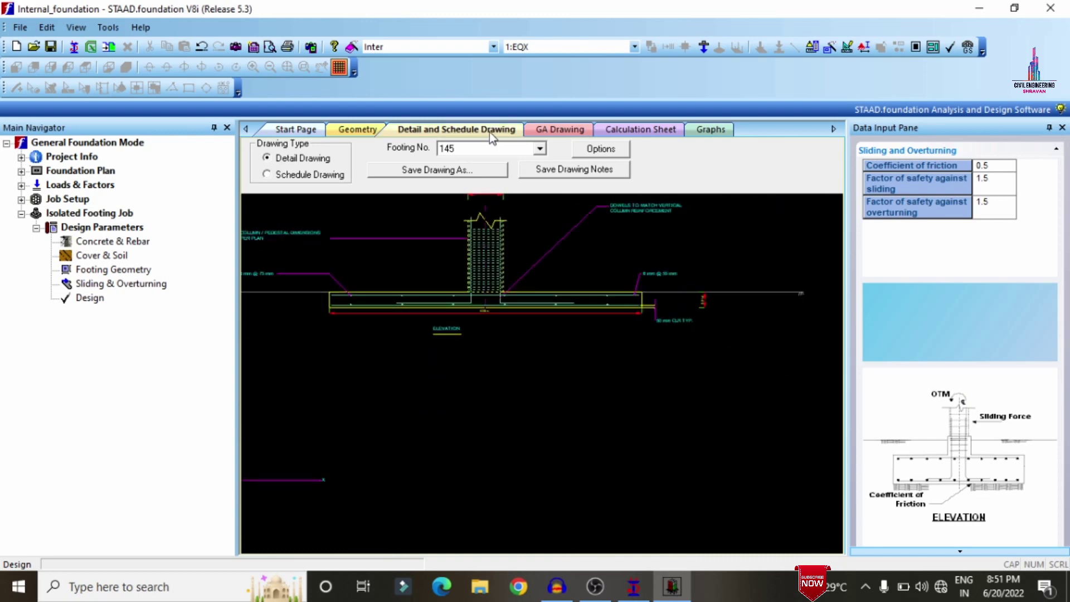
Step: Review the footing general arrangement plan, return to the calculation sheet, and minimise STAAD.foundation
click(540, 134)
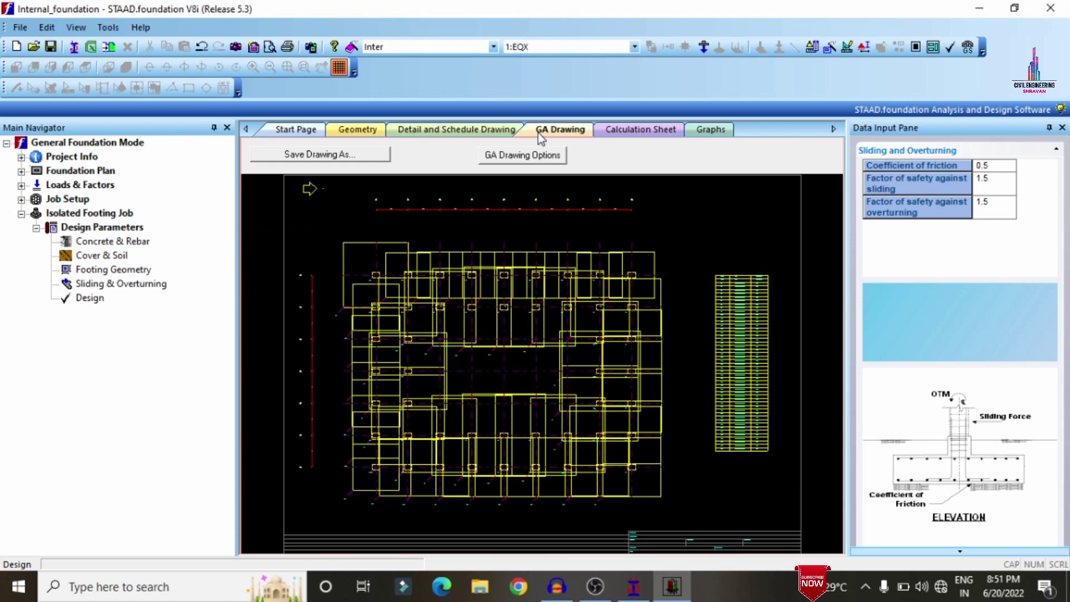
click(632, 133)
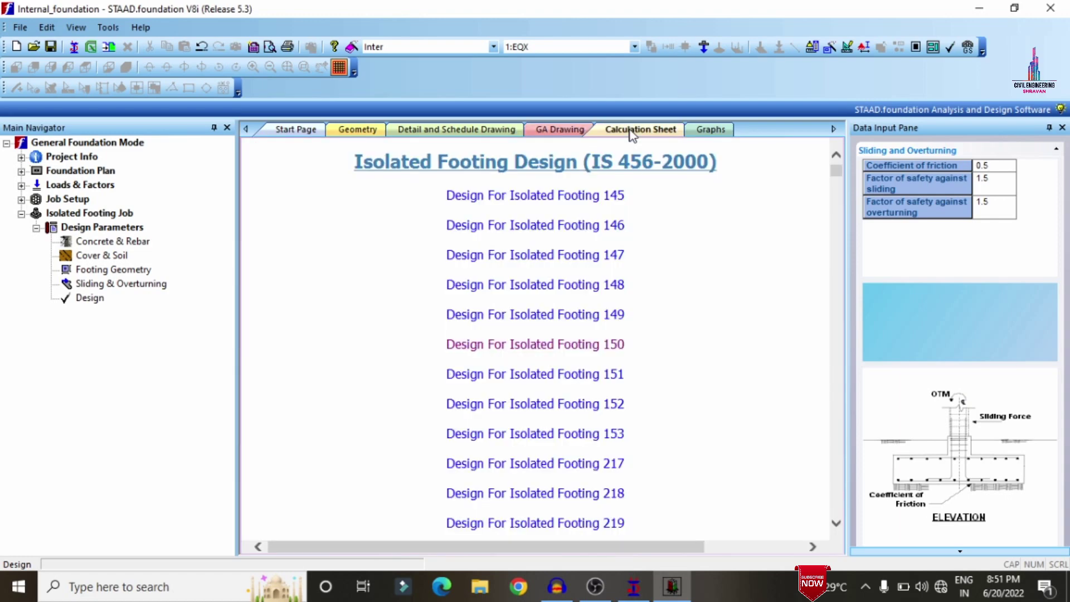
click(979, 8)
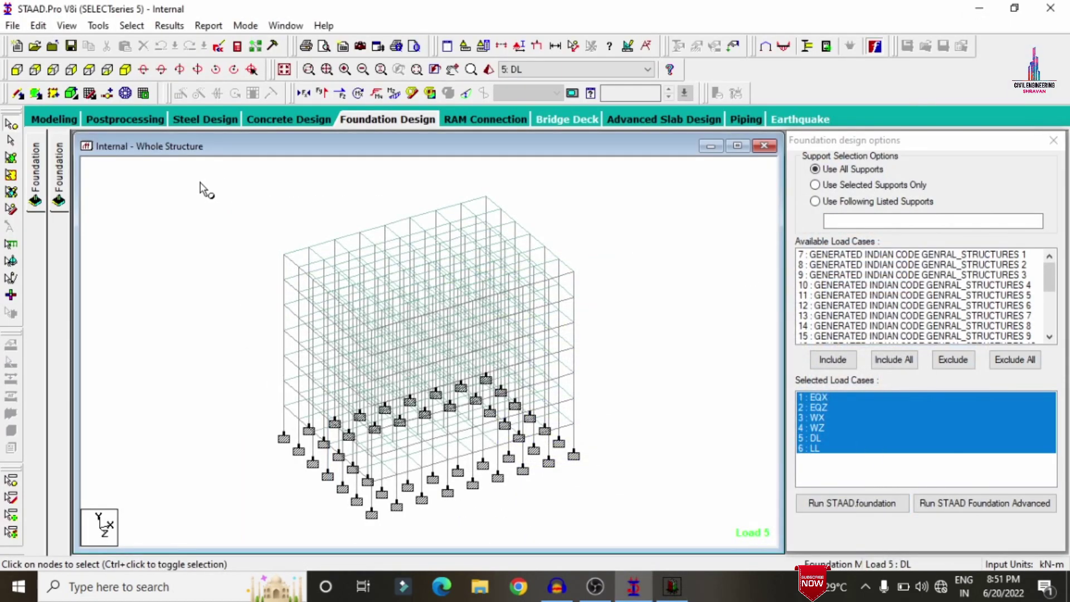
Step: Show the Internal model as a maximised 3D rendered view with slabs and orbit it
click(64, 120)
click(488, 71)
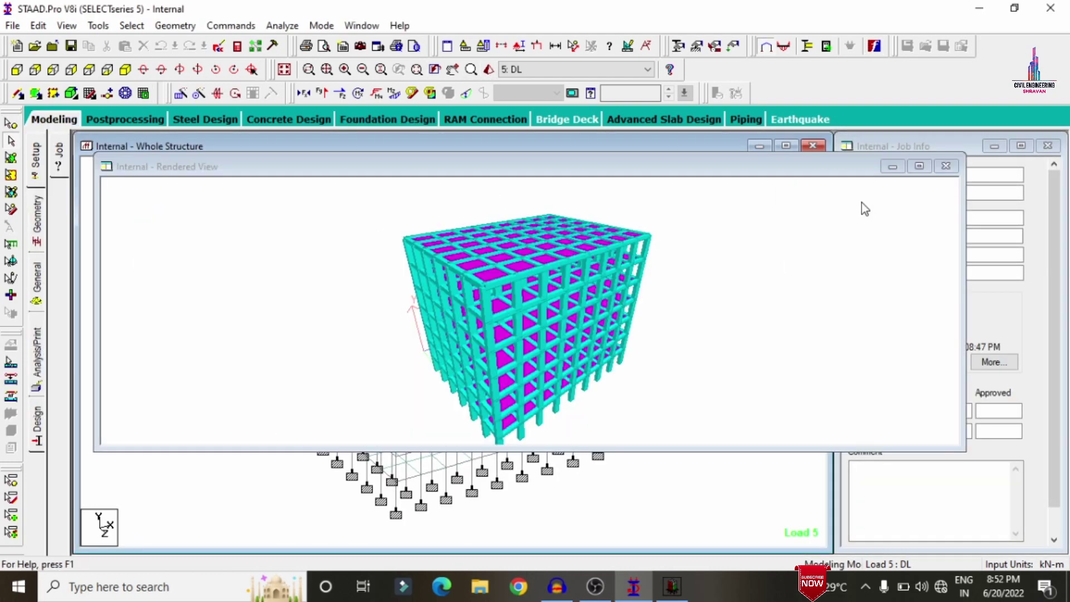
click(919, 165)
drag(579, 521, 439, 367)
drag(723, 214, 592, 272)
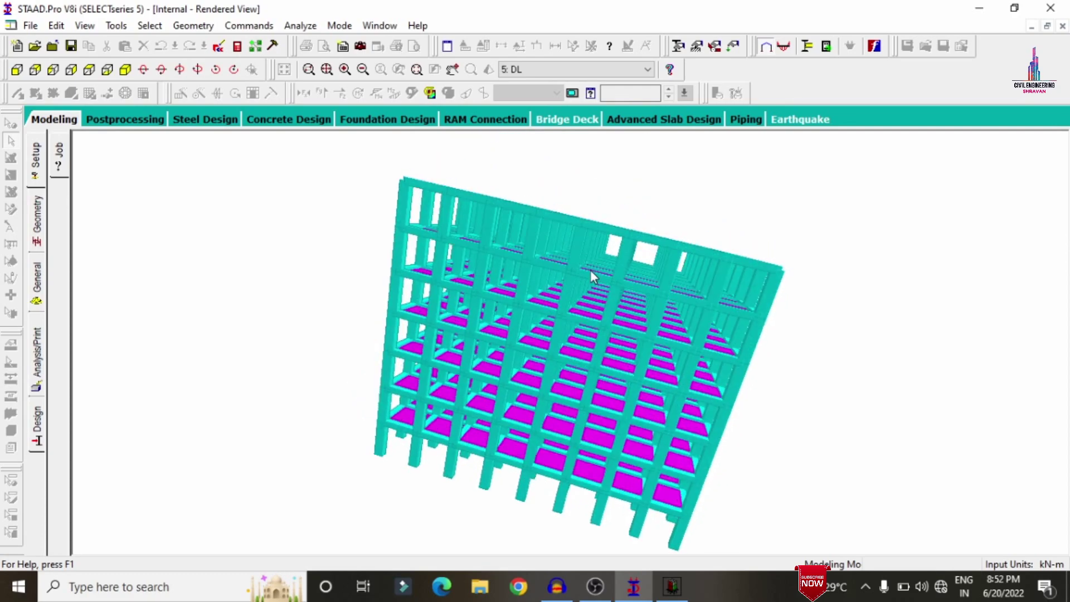